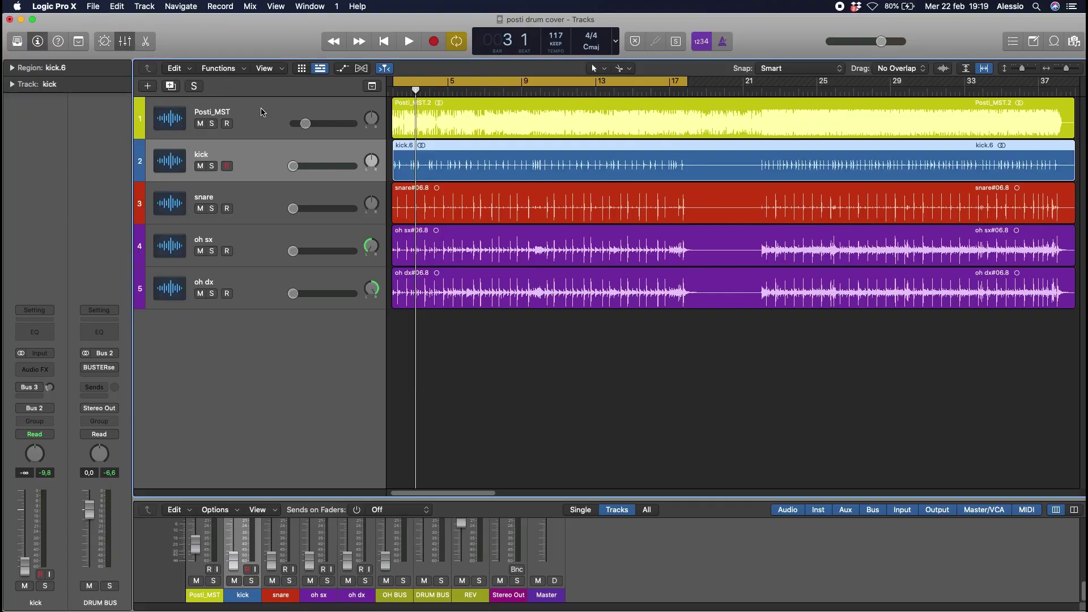
Review the drum tracks and their mixer channels, from kick, snare and overheads through the OH, drum and reverb buses to the stereo output.
key(Down)
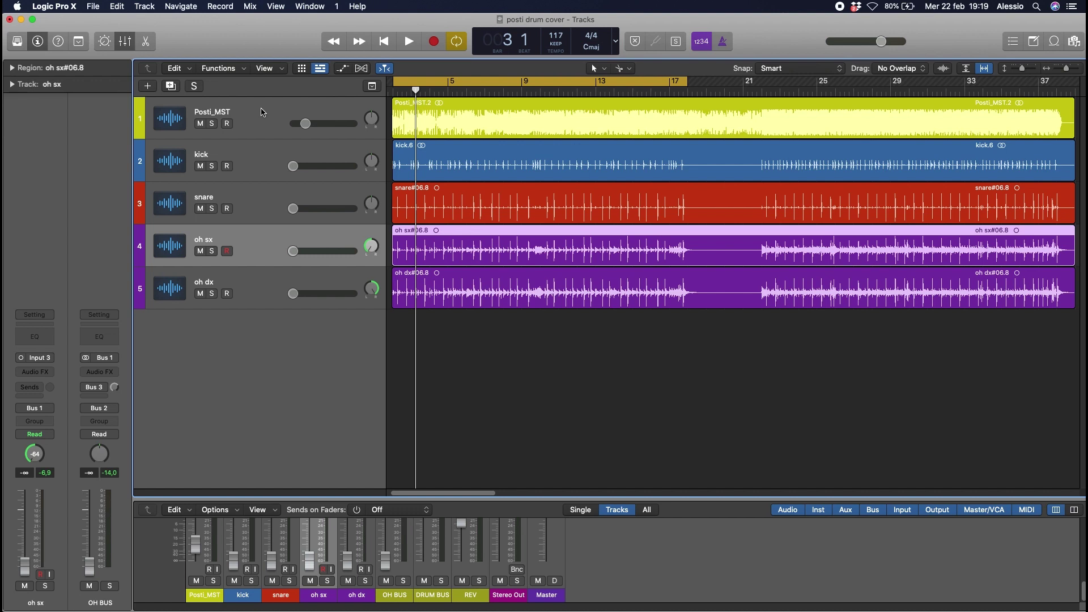
key(Down)
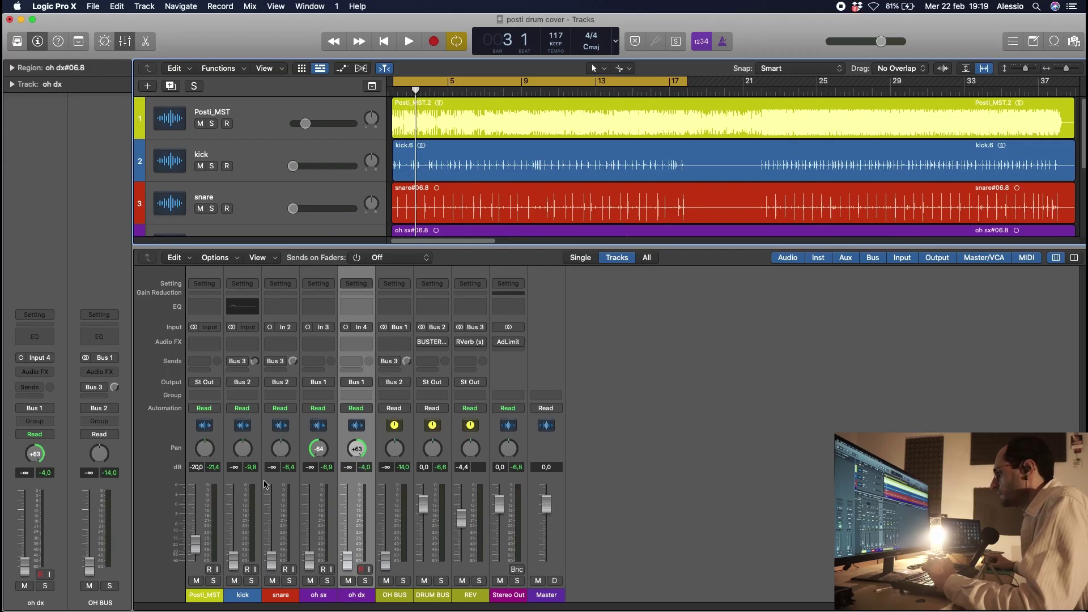
click(259, 479)
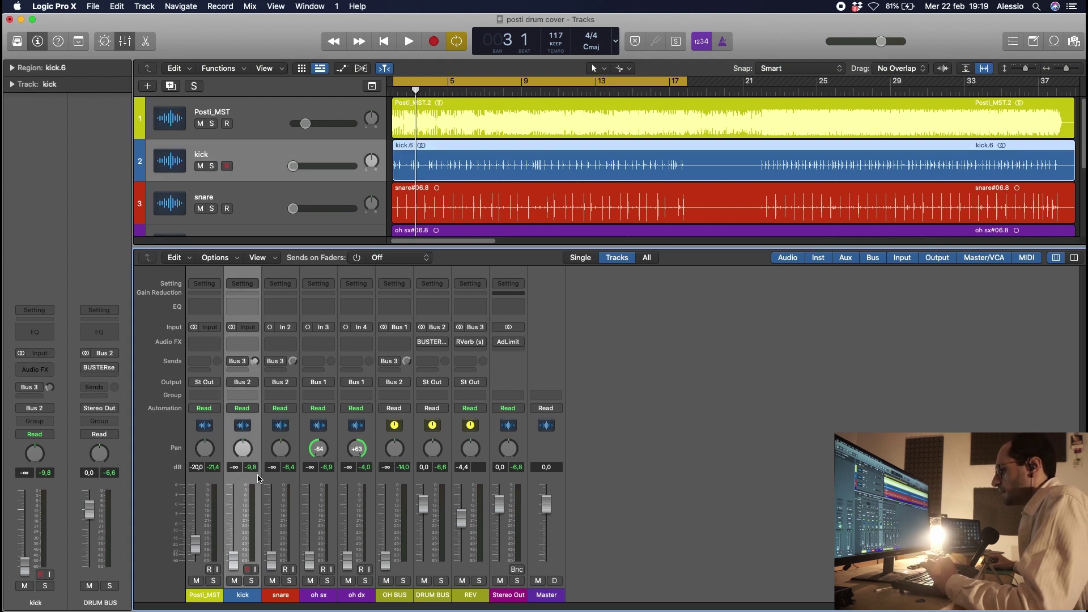
key(Down)
key(Down)
key(Down)
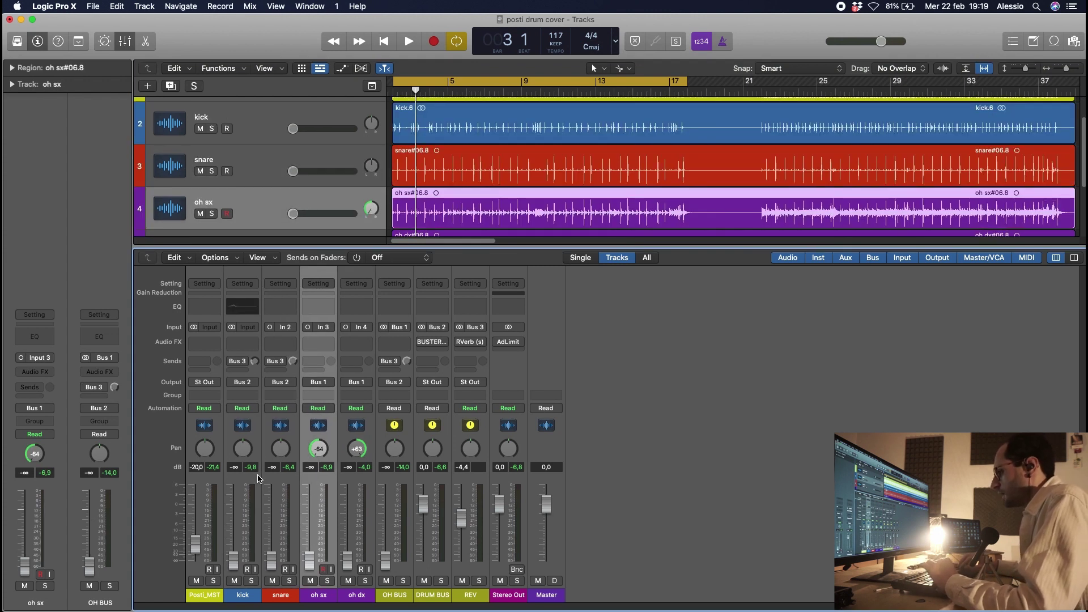
key(Right)
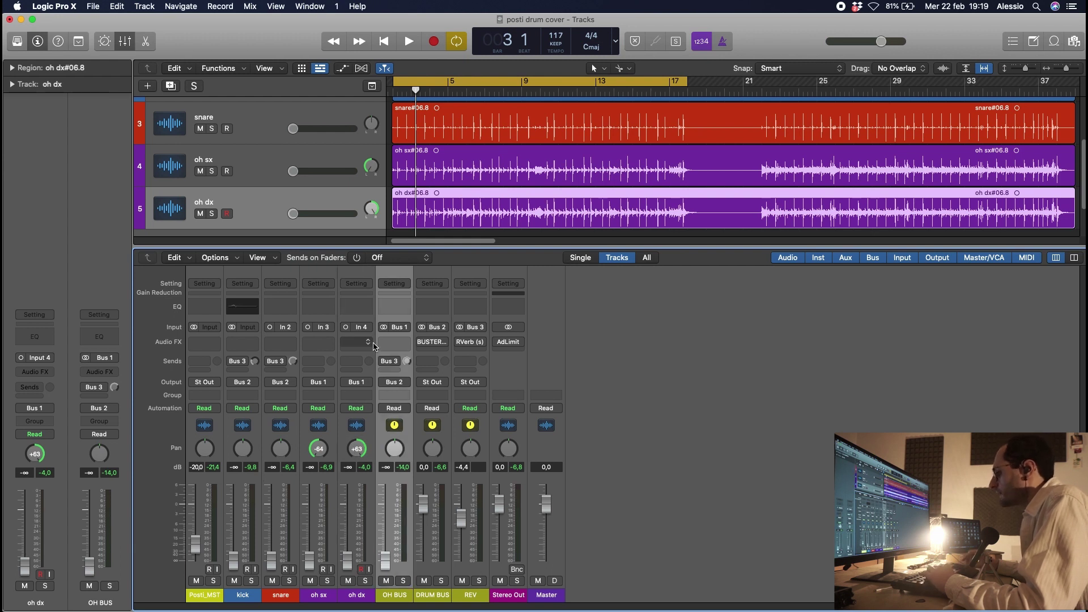
click(391, 361)
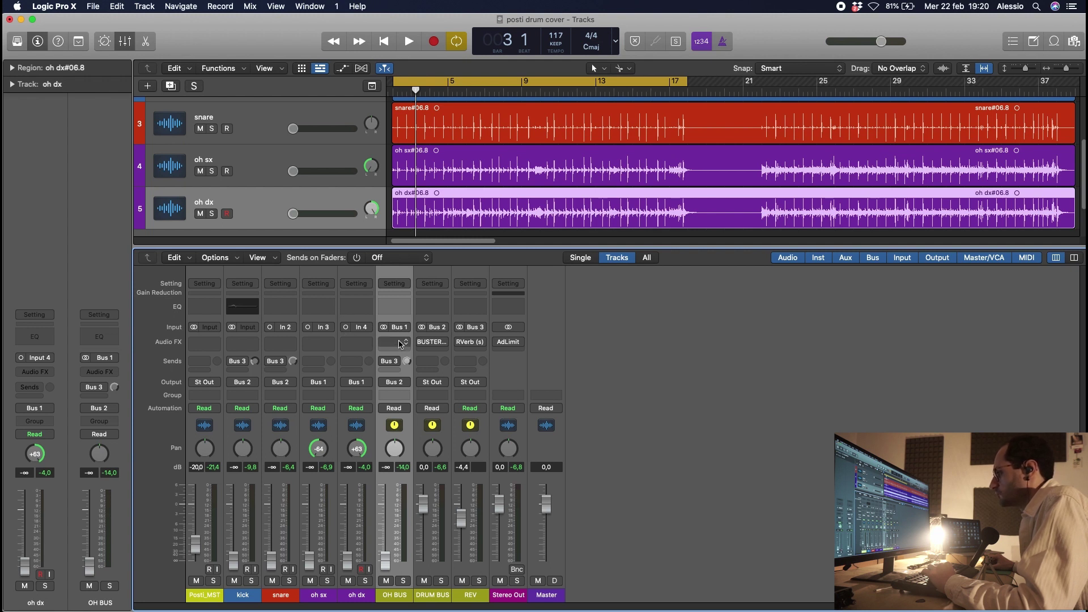
key(Right)
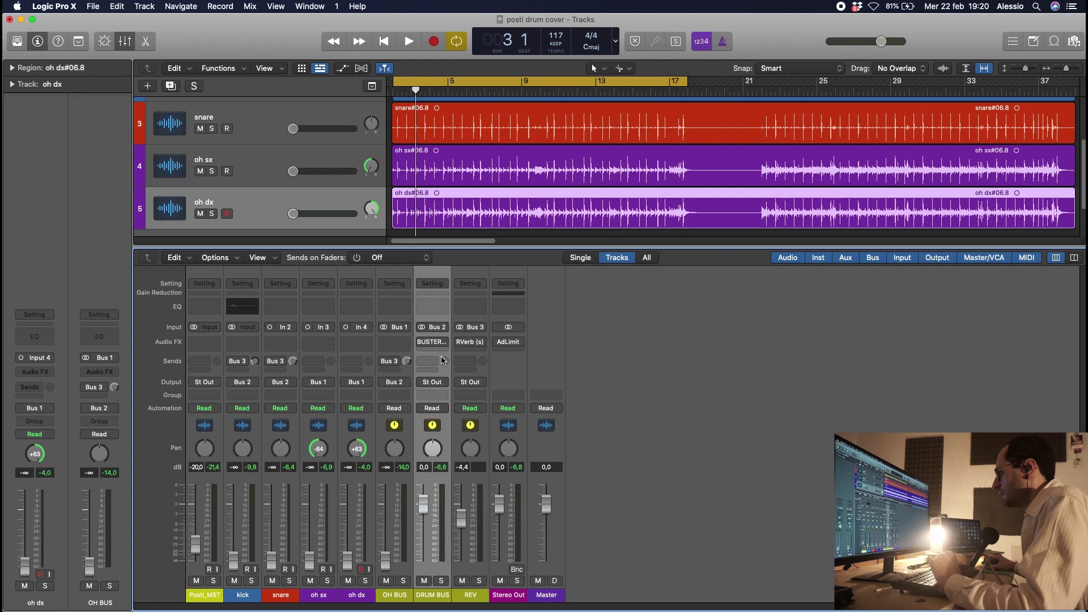
click(473, 359)
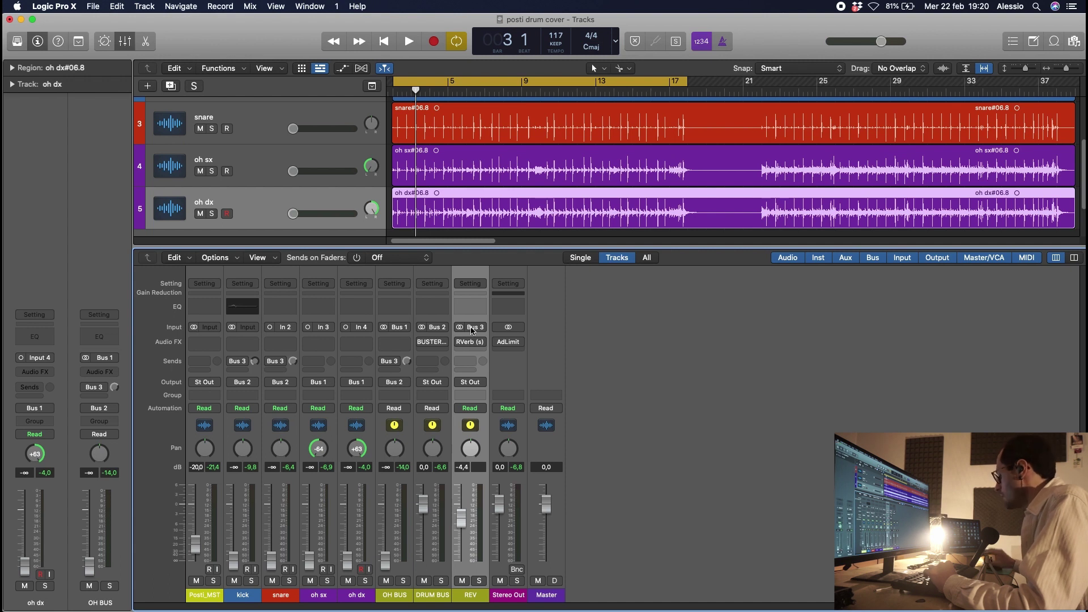
click(511, 367)
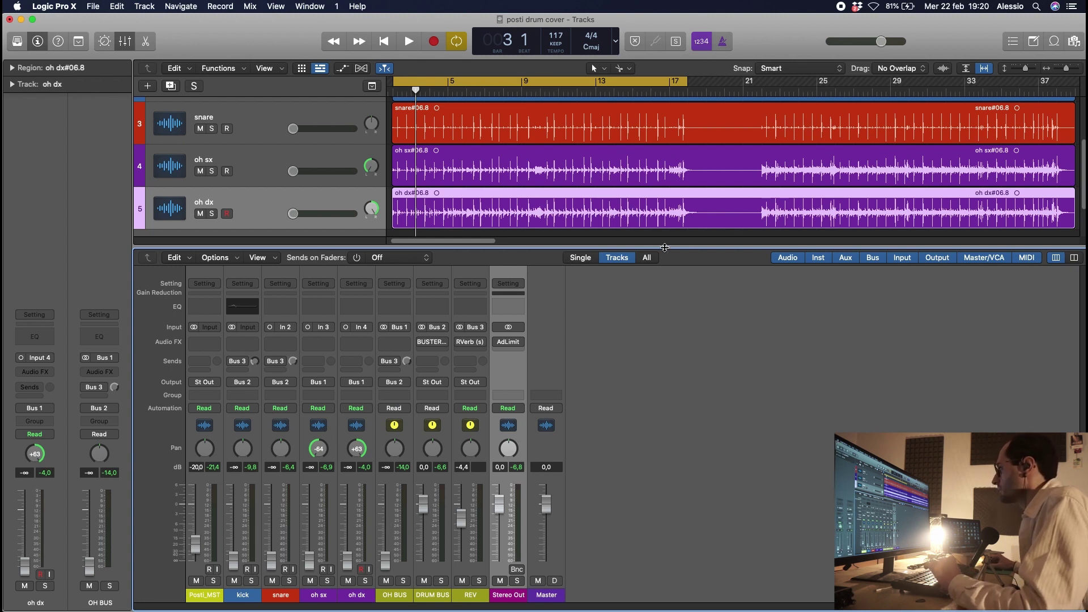
Enlarge the track area above the mixer and raise the oh sx and oh dx faders to 0 dB.
drag(666, 248, 666, 291)
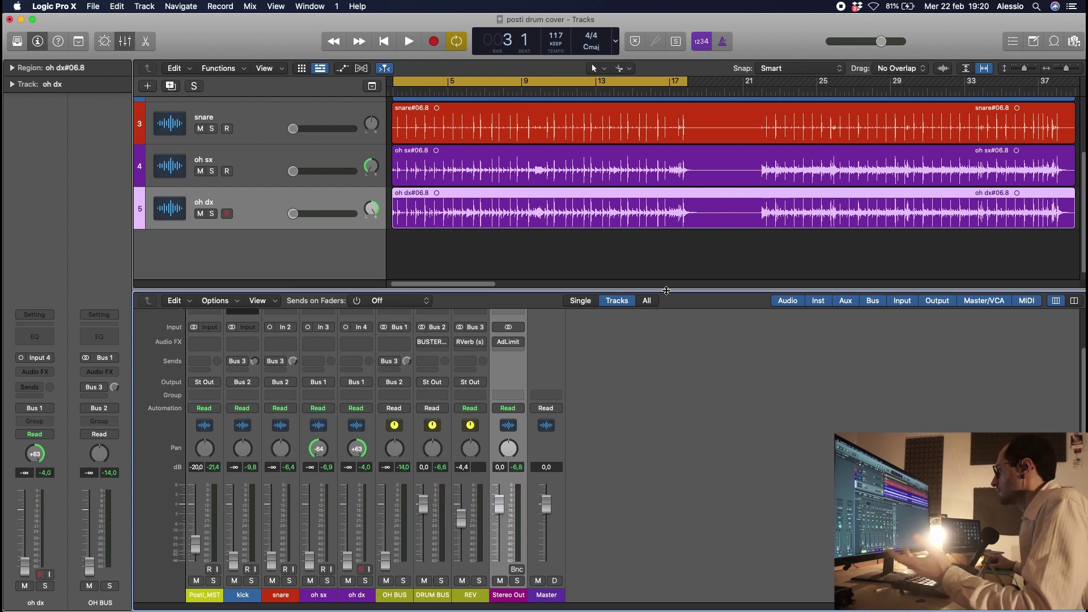
scroll(661, 265, down, 1)
scroll(661, 266, up, 5)
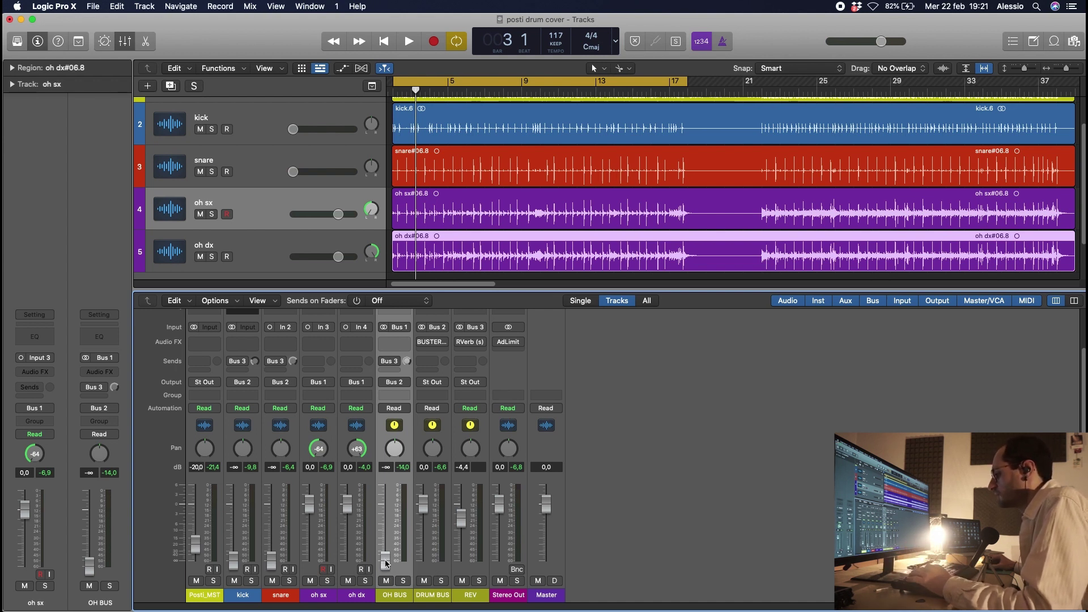
Mute the Posti_MST track and, during playback, set both overhead faders to -8.8 dB and the OH BUS fader to -12.0 dB.
click(199, 581)
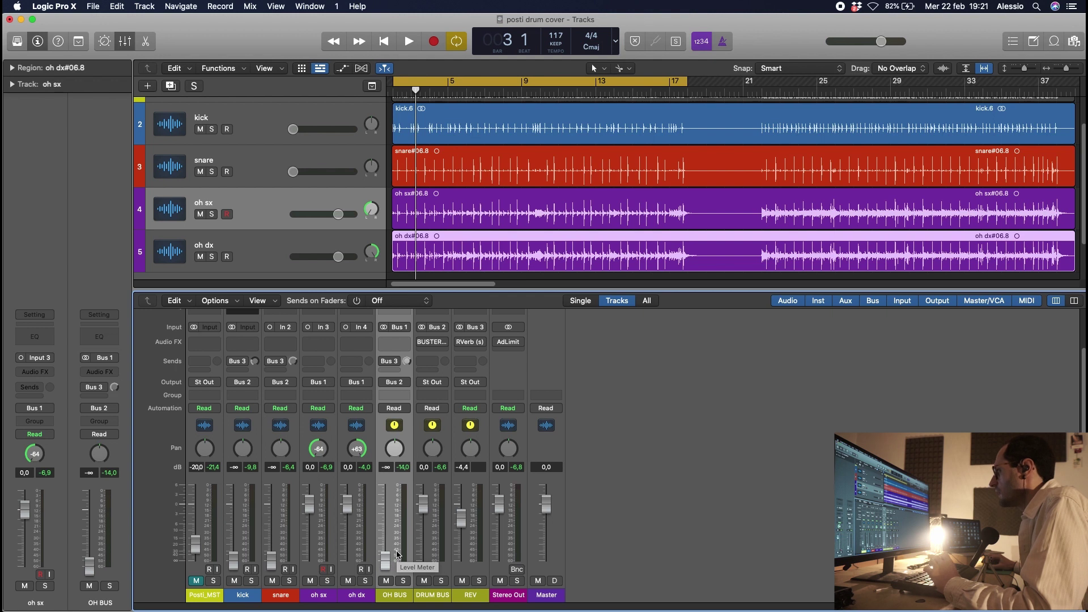
key(space)
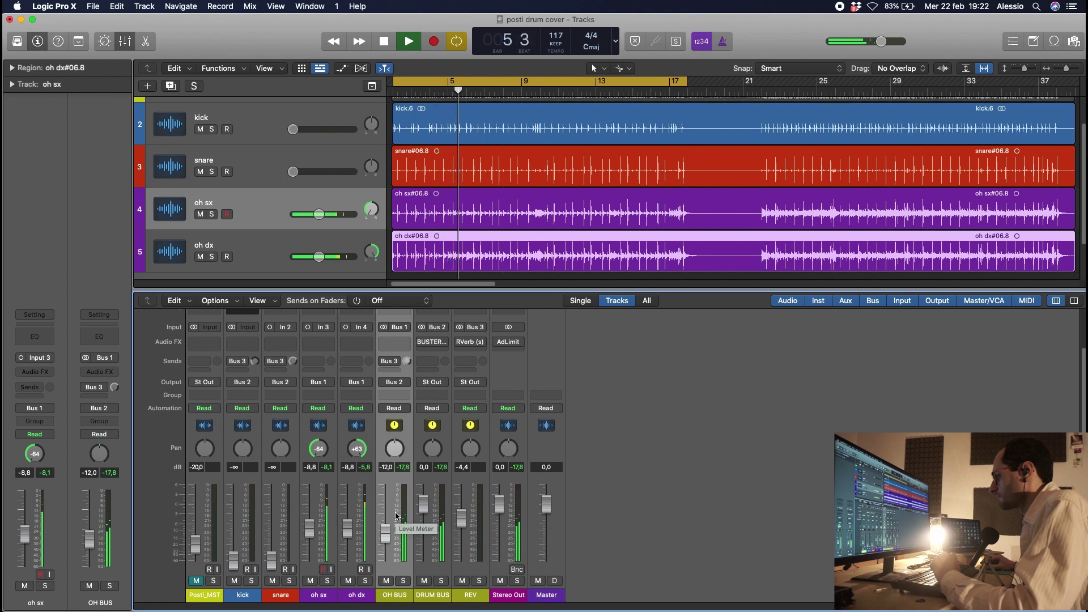
key(space)
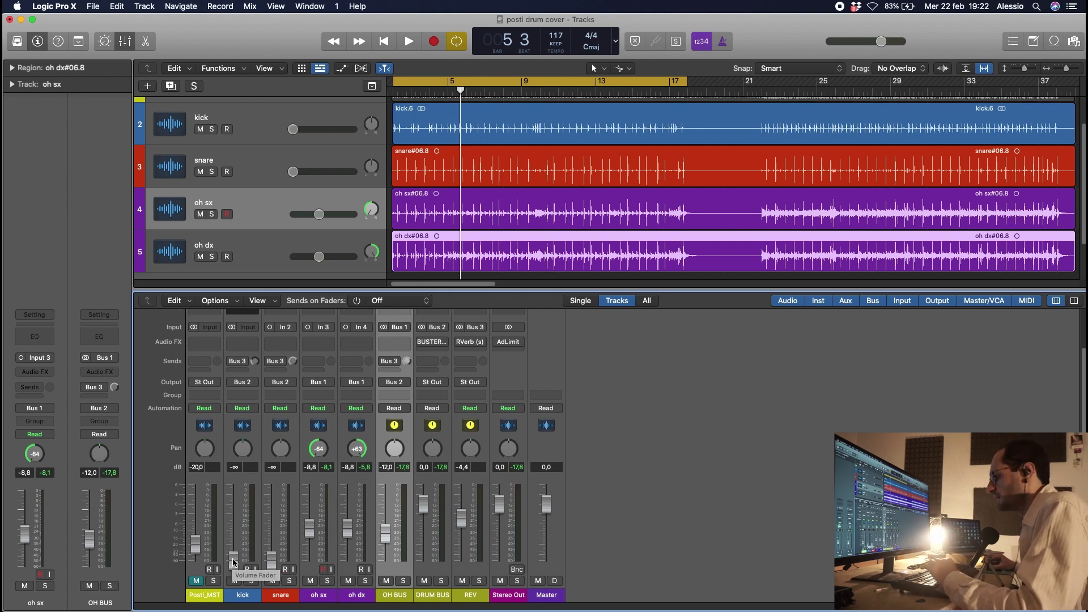
Raise the kick fader to -11.0 dB and the snare fader to -14.6 dB while listening to the drums.
key(space)
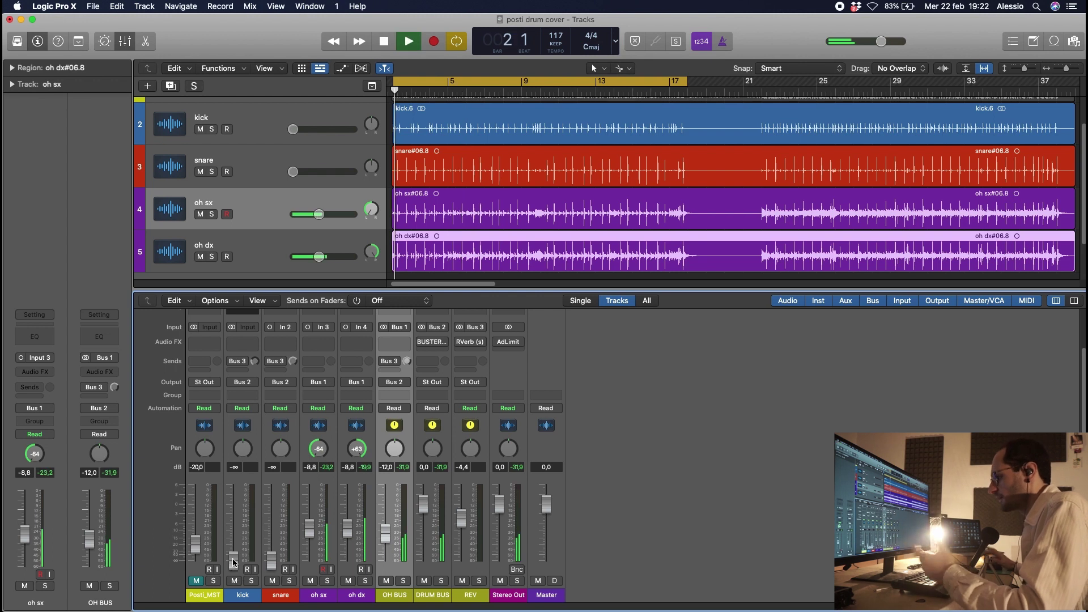
click(235, 564)
drag(236, 563, 244, 512)
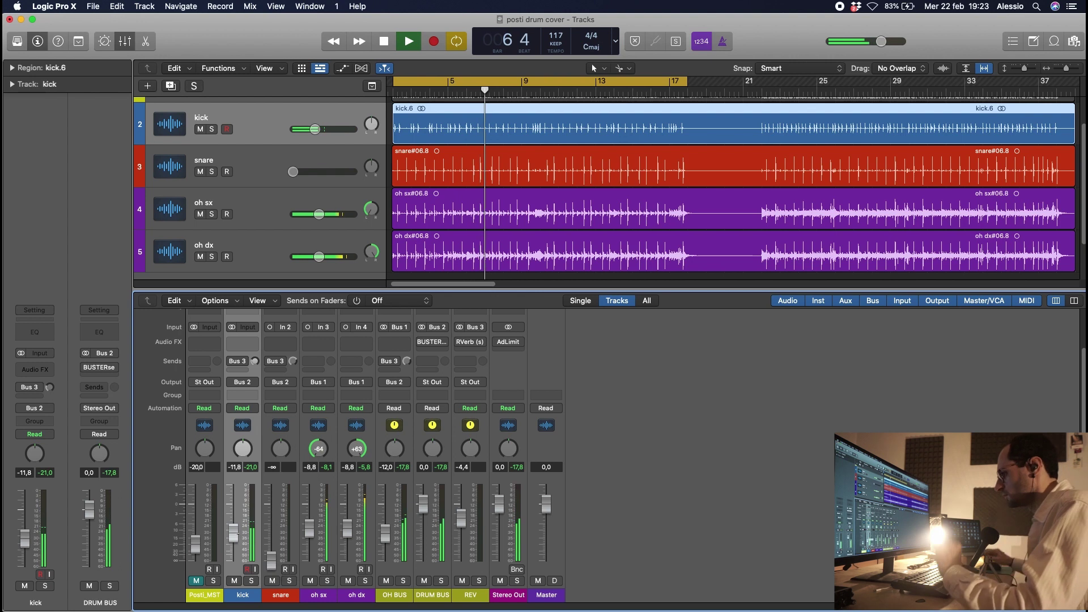
drag(284, 566, 275, 533)
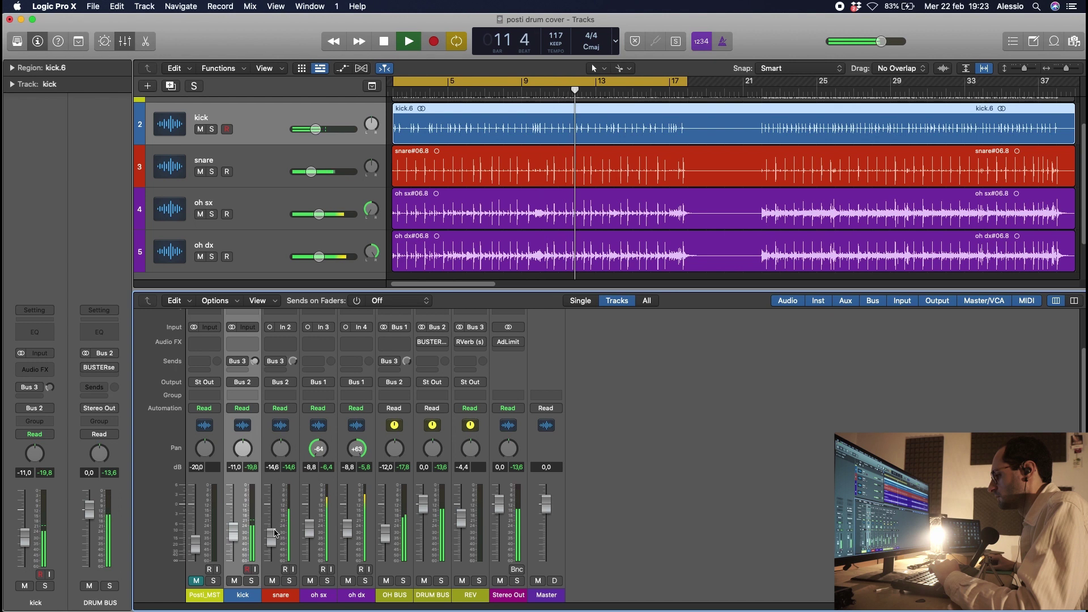
key(space)
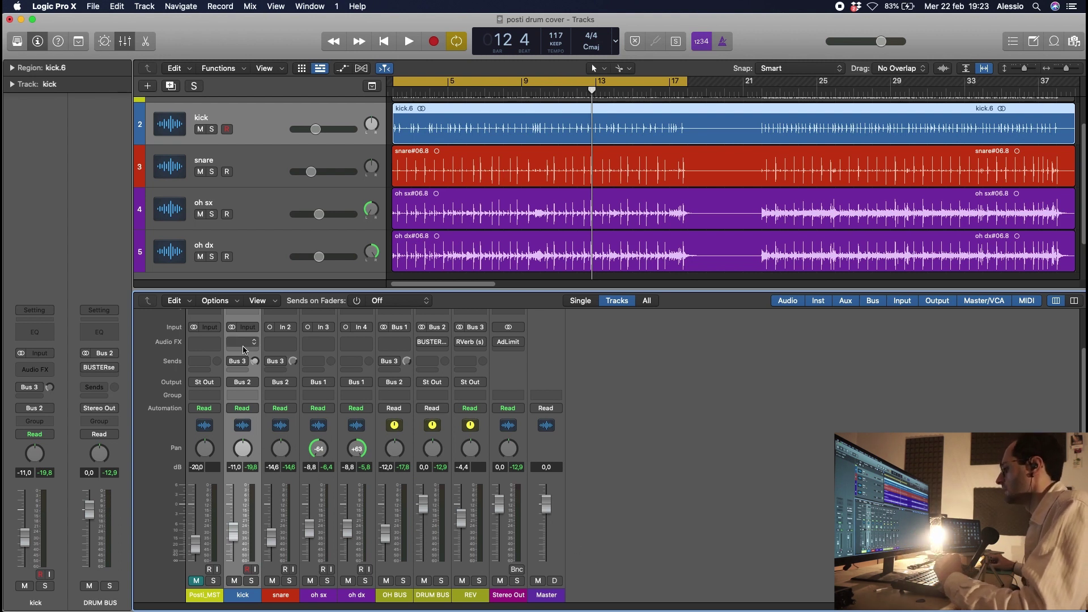
Insert a Channel EQ on the kick channel and move its window lower on the screen.
scroll(245, 350, up, 3)
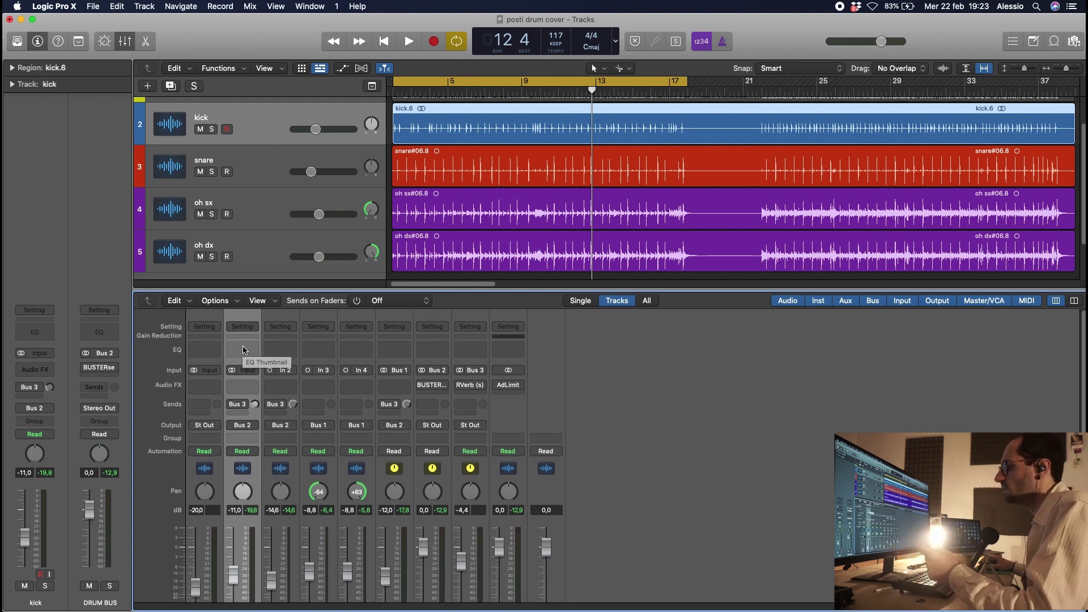
click(244, 350)
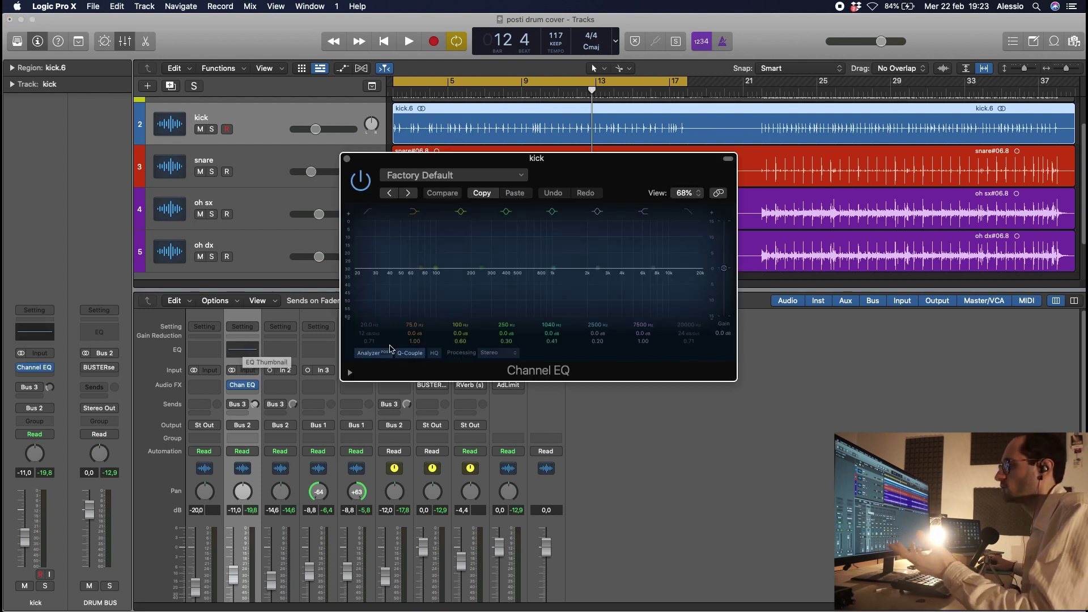
drag(593, 179, 596, 245)
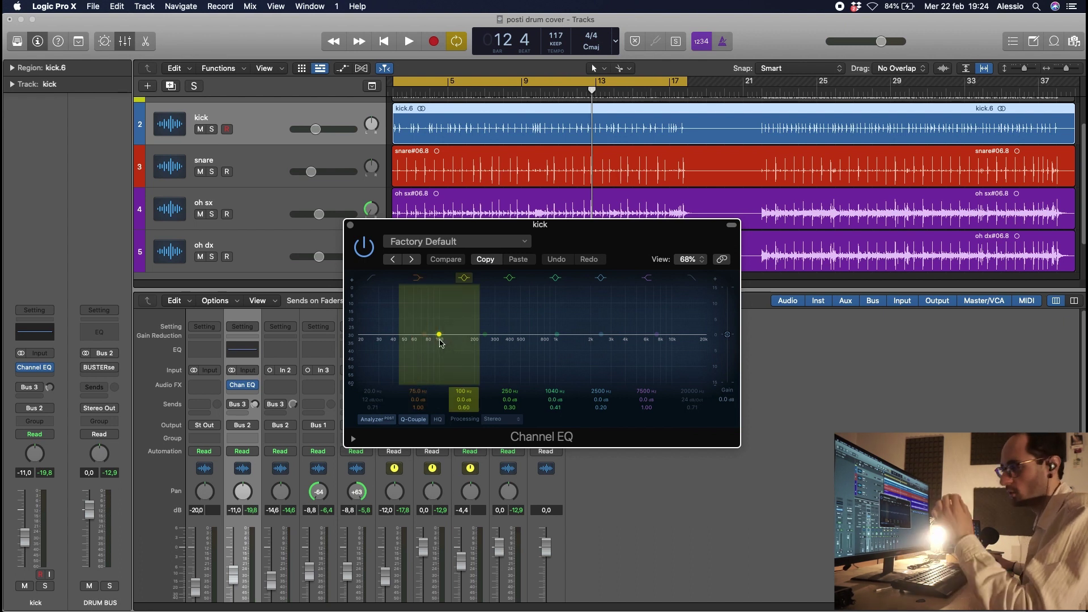
Shape the kick EQ during playback with a +2.6 dB boost at 74.5 Hz (Q 1.50) and a -2.7 dB cut at 314 Hz (Q 2.60).
key(space)
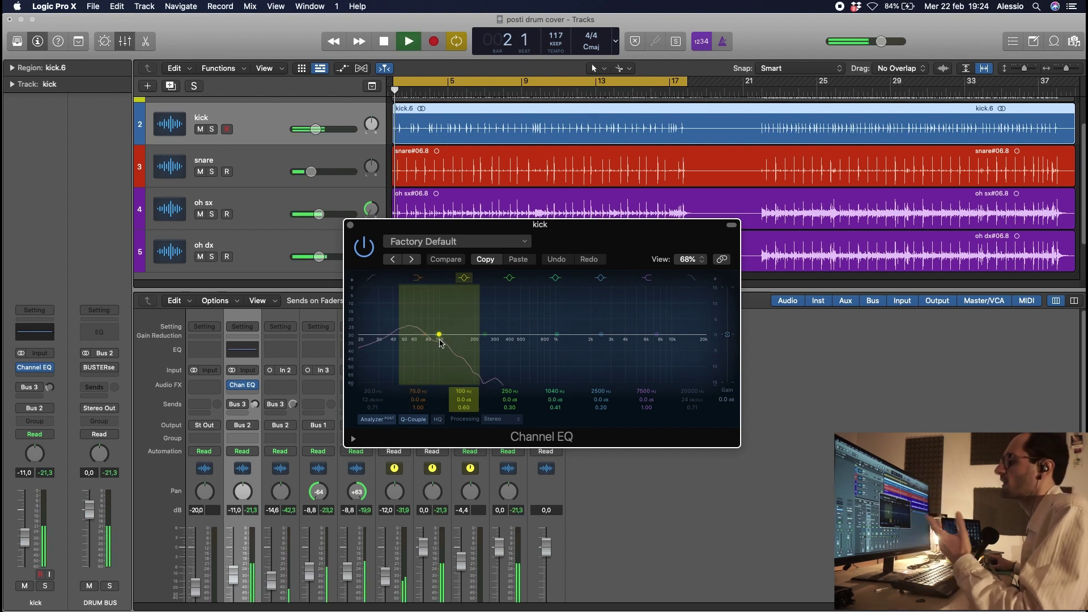
drag(440, 339, 418, 331)
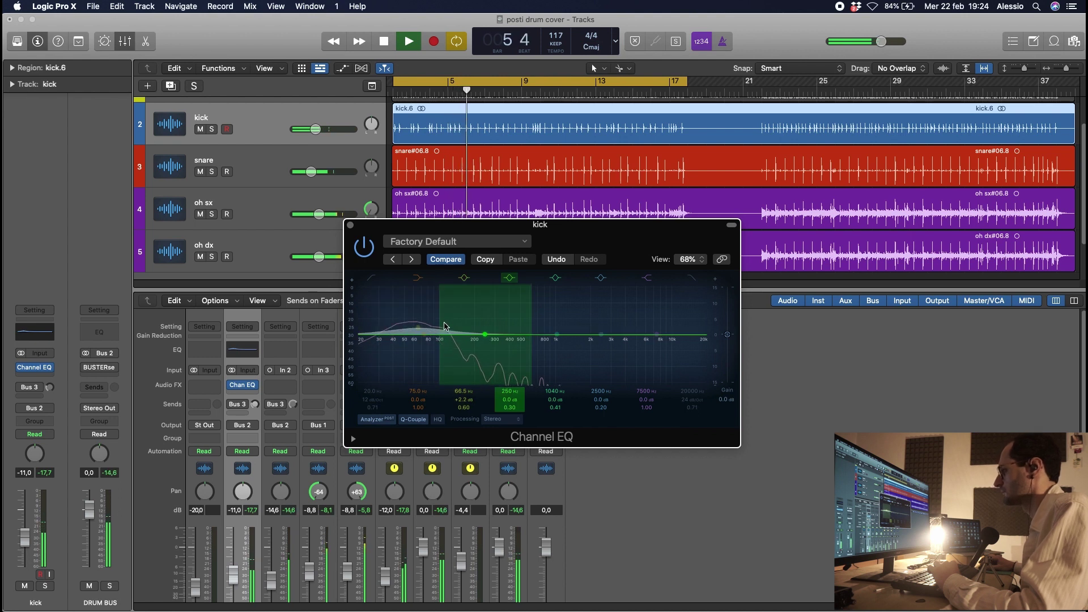
drag(487, 338, 450, 296)
drag(449, 297, 425, 328)
click(418, 330)
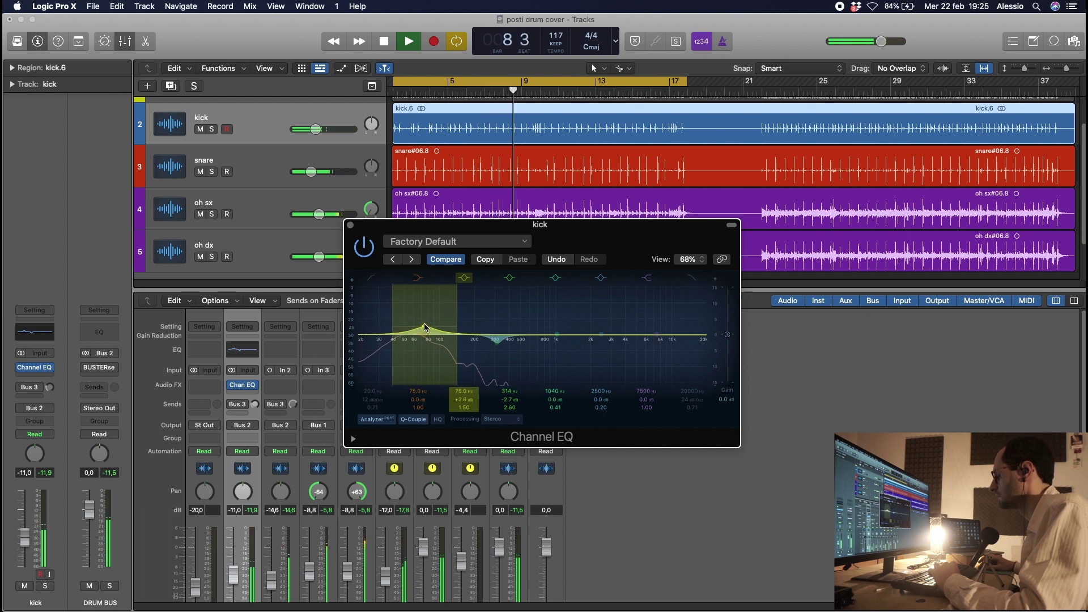
key(space)
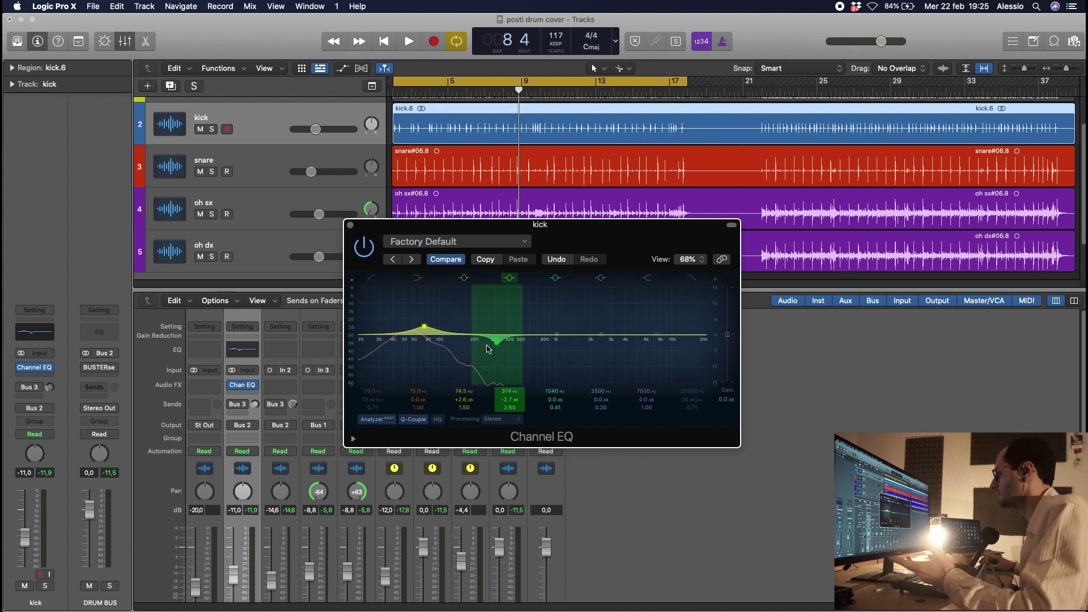
click(361, 239)
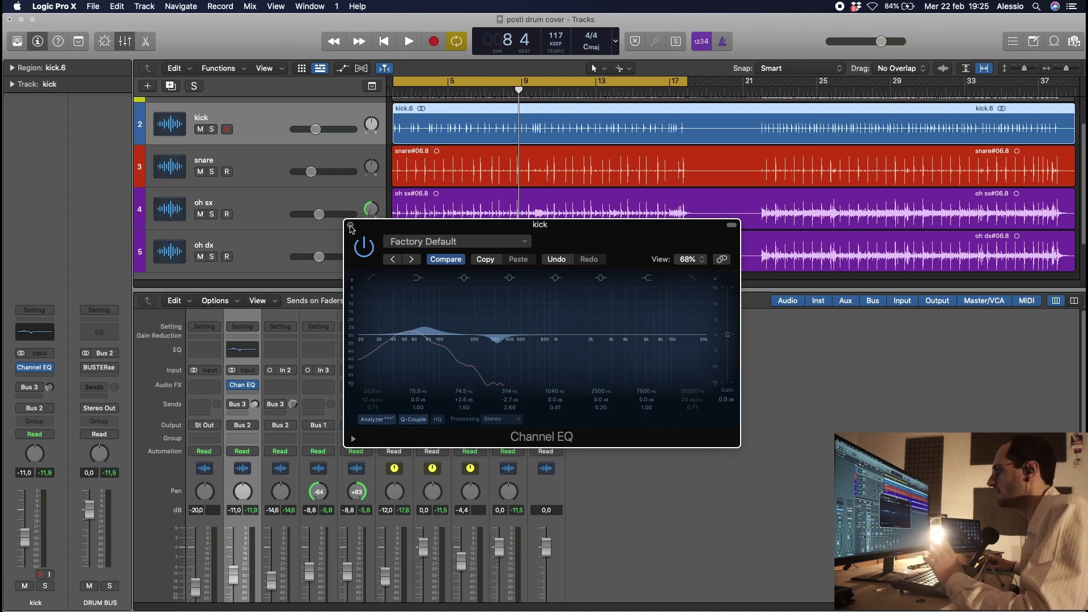
click(351, 226)
Add a Channel EQ to the snare, cutting 202 Hz by 2.8 dB and boosting around 890 Hz by 2.6 dB during playback.
click(280, 352)
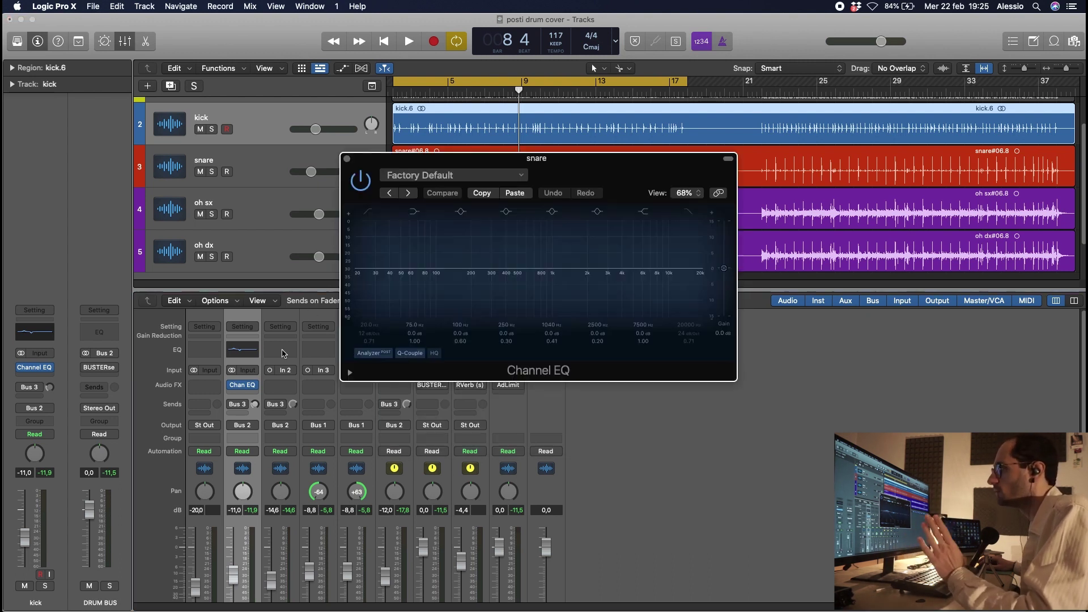
click(279, 378)
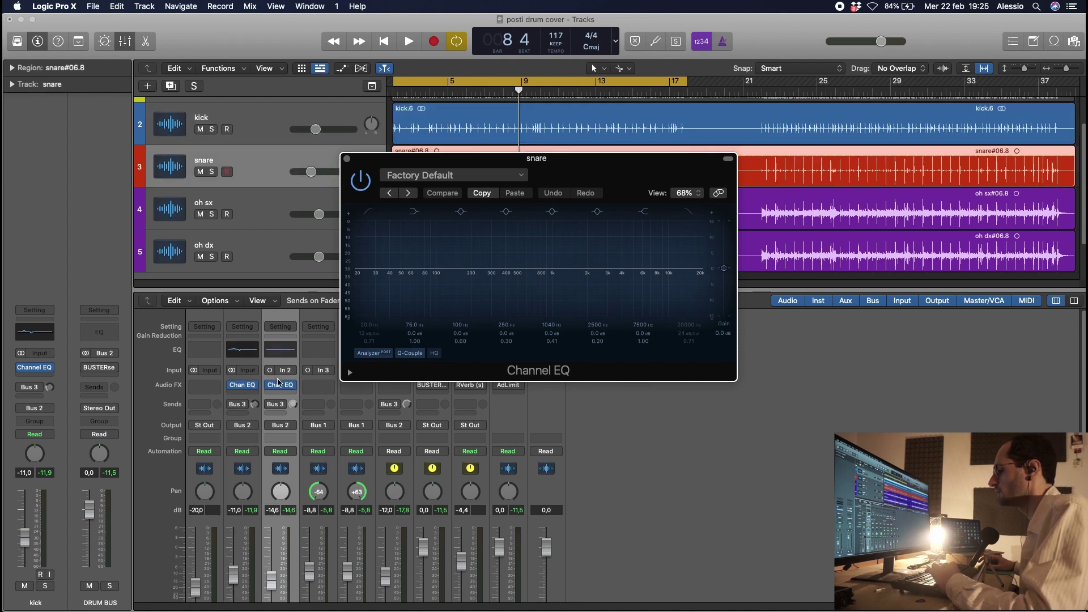
key(space)
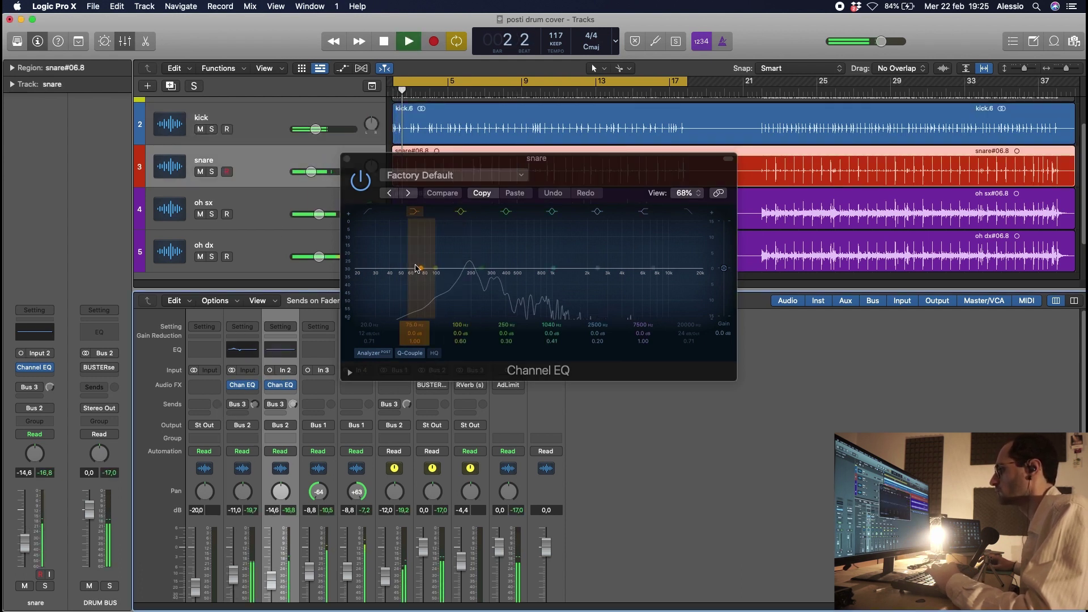
drag(481, 272, 439, 248)
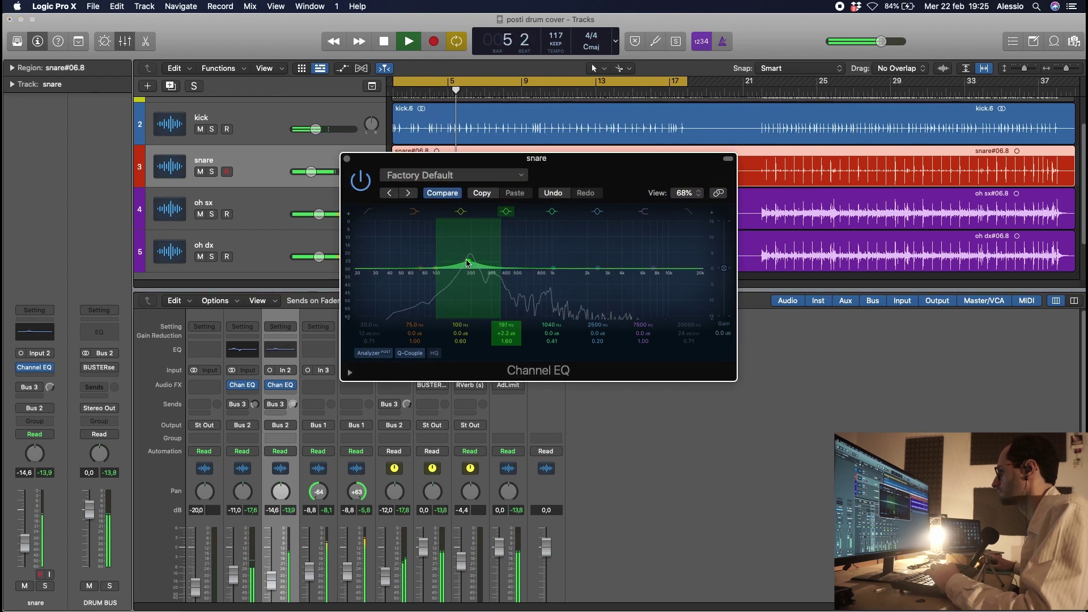
drag(470, 241, 446, 262)
mouse_move(554, 268)
mouse_down()
mouse_move(516, 256)
mouse_move(550, 255)
mouse_move(509, 255)
mouse_move(549, 245)
mouse_move(498, 250)
mouse_move(559, 237)
mouse_move(554, 249)
mouse_move(544, 240)
mouse_move(549, 266)
mouse_move(492, 246)
mouse_move(546, 248)
mouse_move(547, 267)
mouse_up()
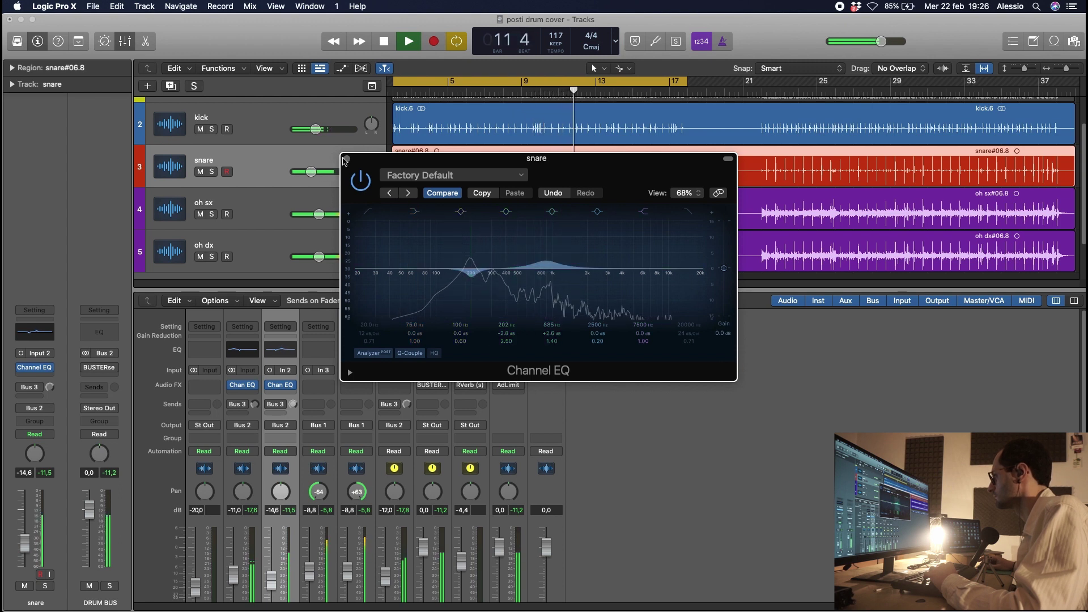
click(347, 159)
key(space)
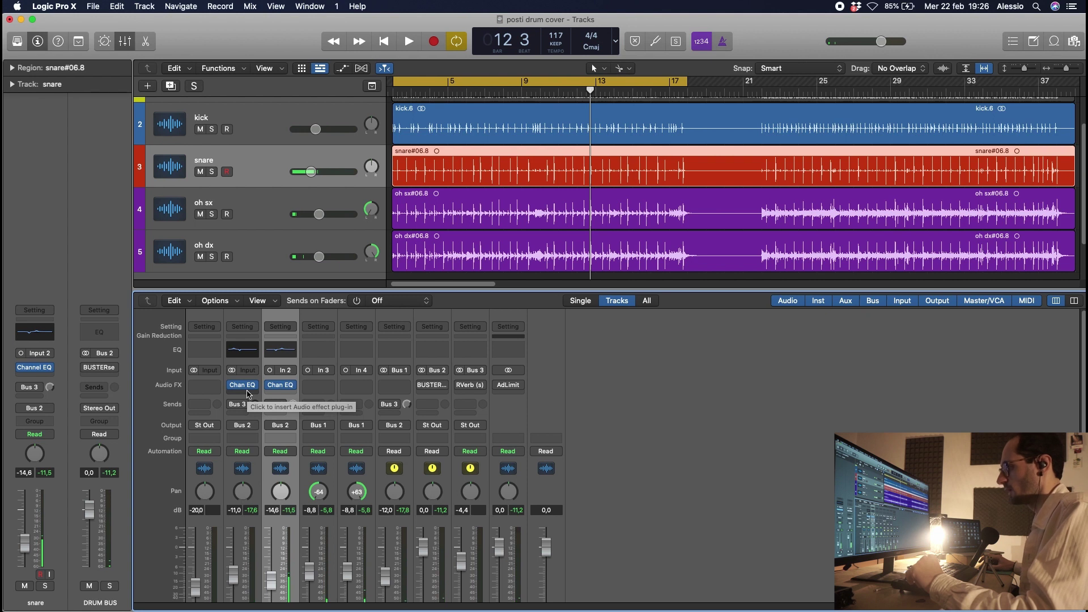
Insert a stereo TDR Kotelnikov compressor on the kick channel after its Channel EQ.
click(241, 398)
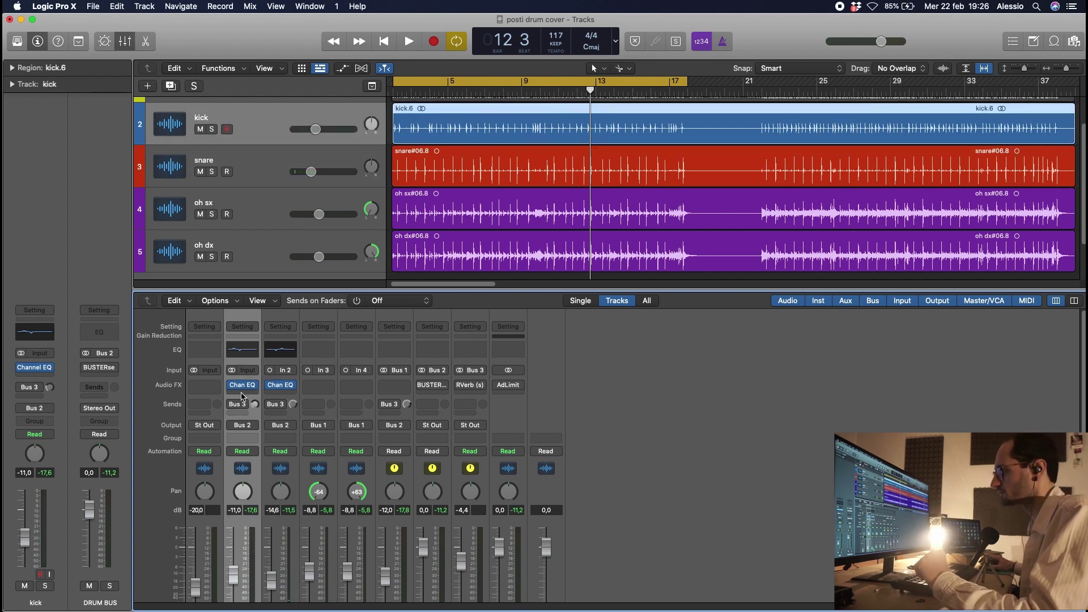
click(241, 395)
mouse_move(255, 437)
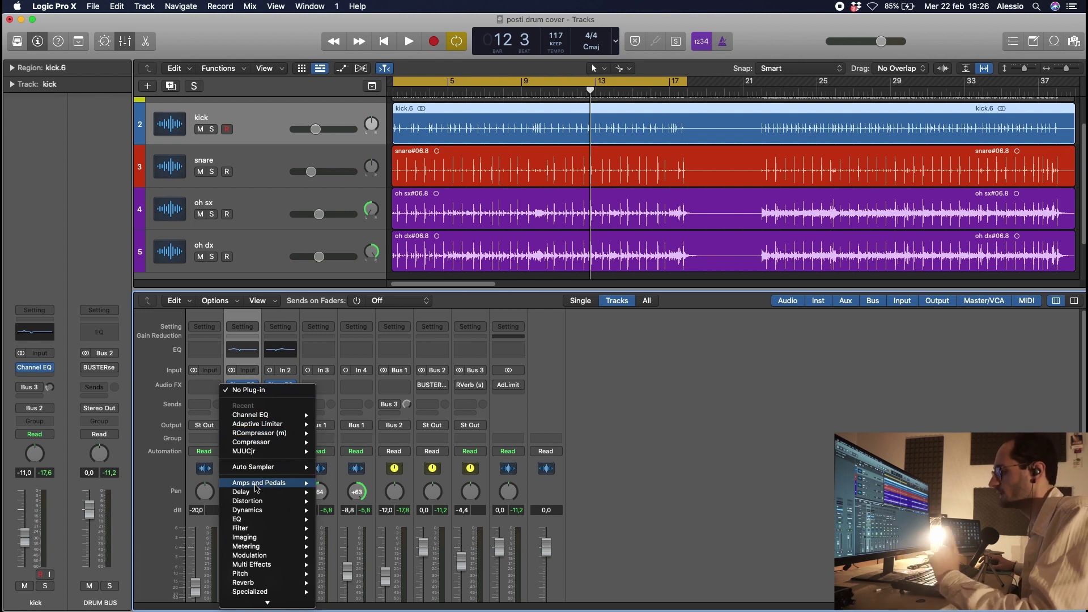
mouse_move(257, 510)
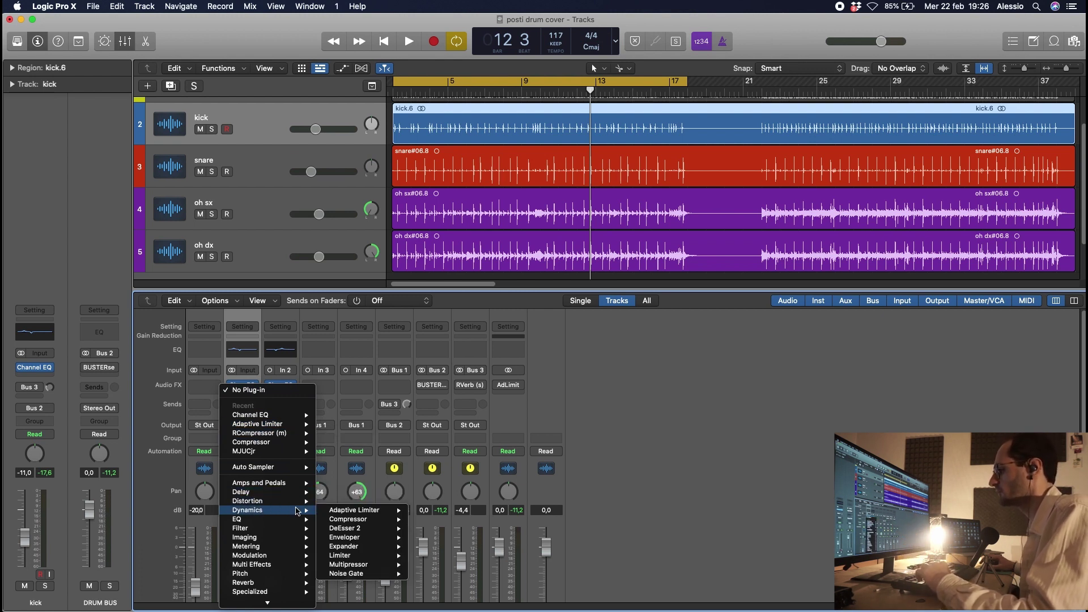
mouse_move(358, 510)
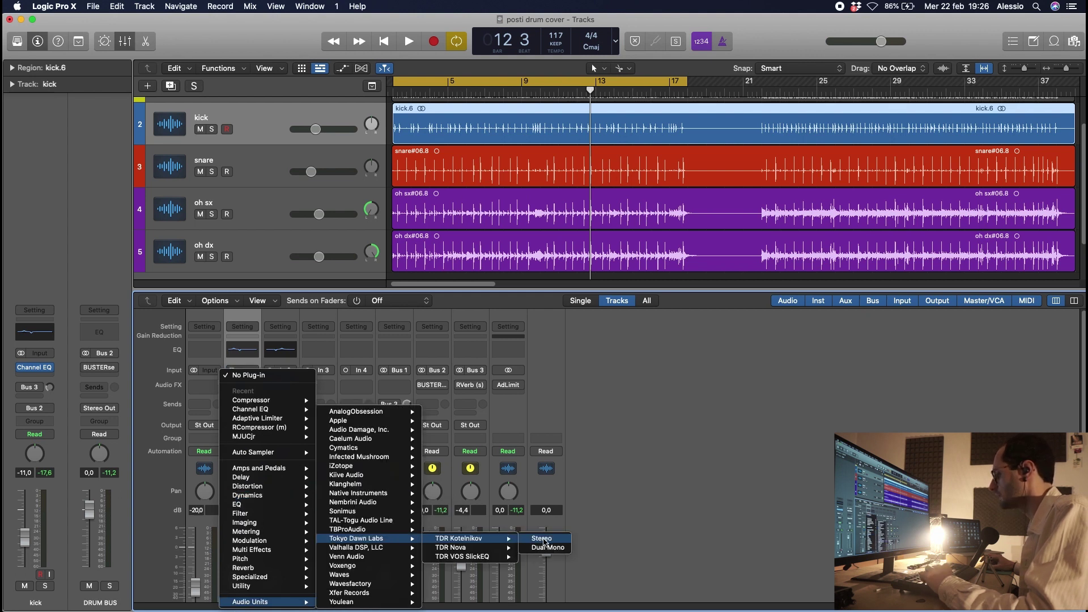
click(543, 540)
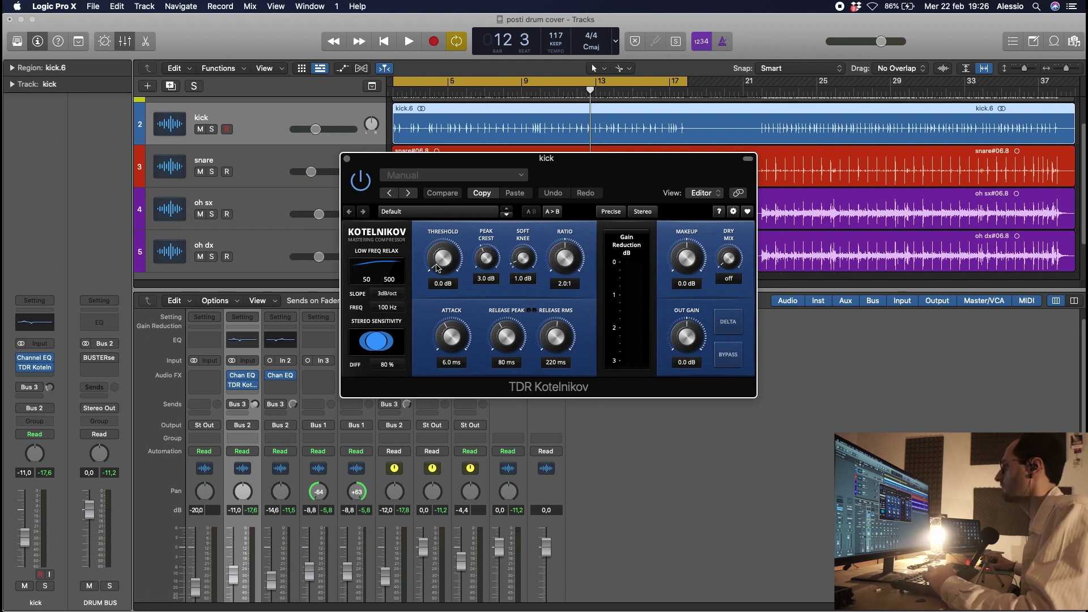
During playback, set the kick compressor's threshold to -25.9 dB, attack to 36 ms, RMS release to 40 ms and ratio to 2.8:1.
scroll(246, 432, down, 3)
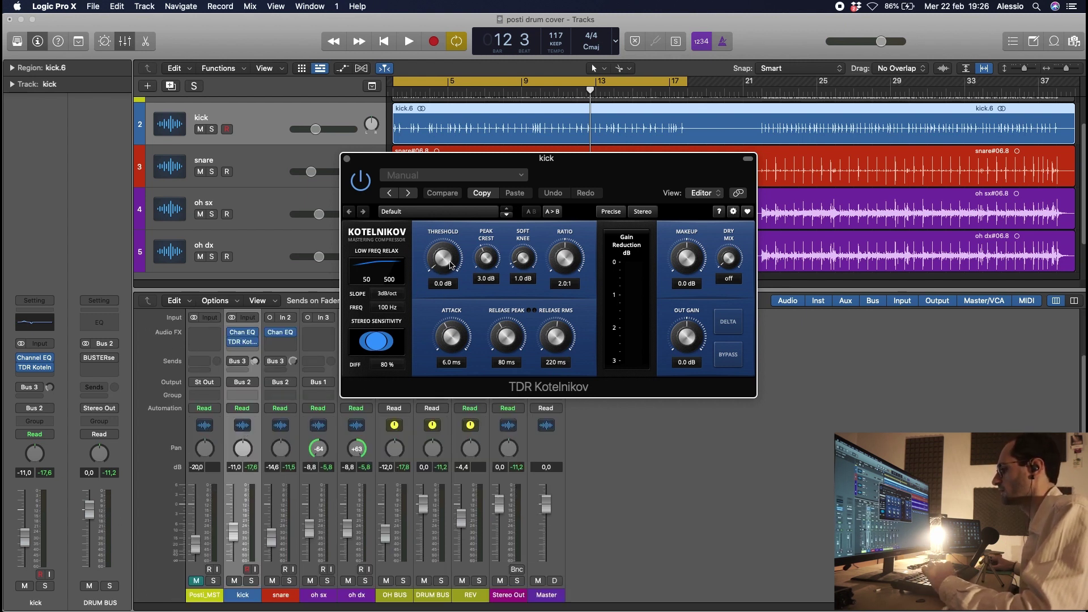
key(space)
drag(451, 264, 452, 328)
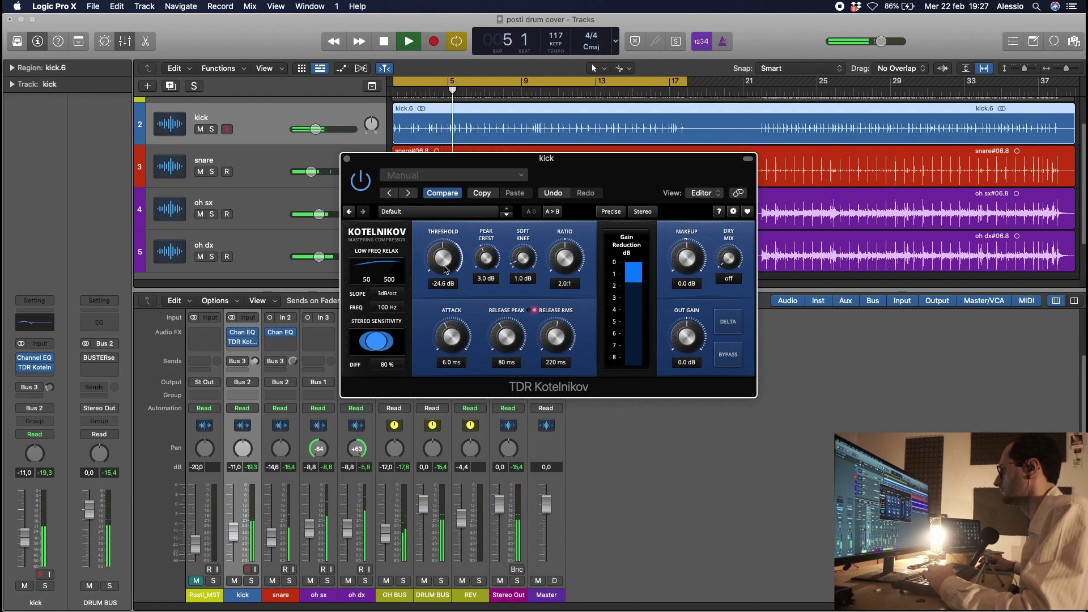
drag(445, 266, 444, 270)
drag(452, 337, 452, 315)
drag(557, 335, 557, 361)
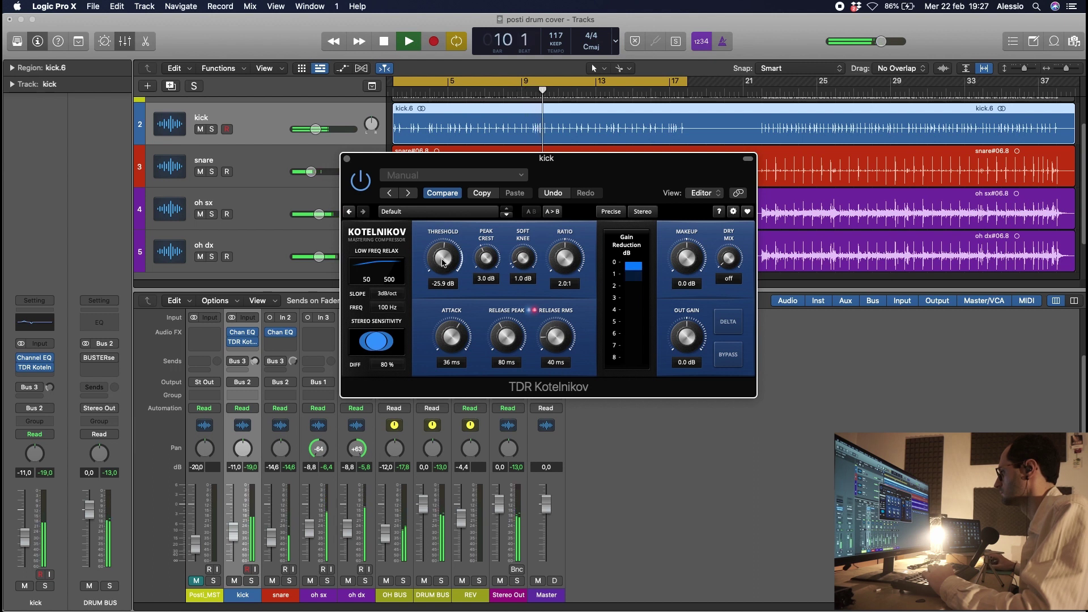
drag(565, 258, 565, 252)
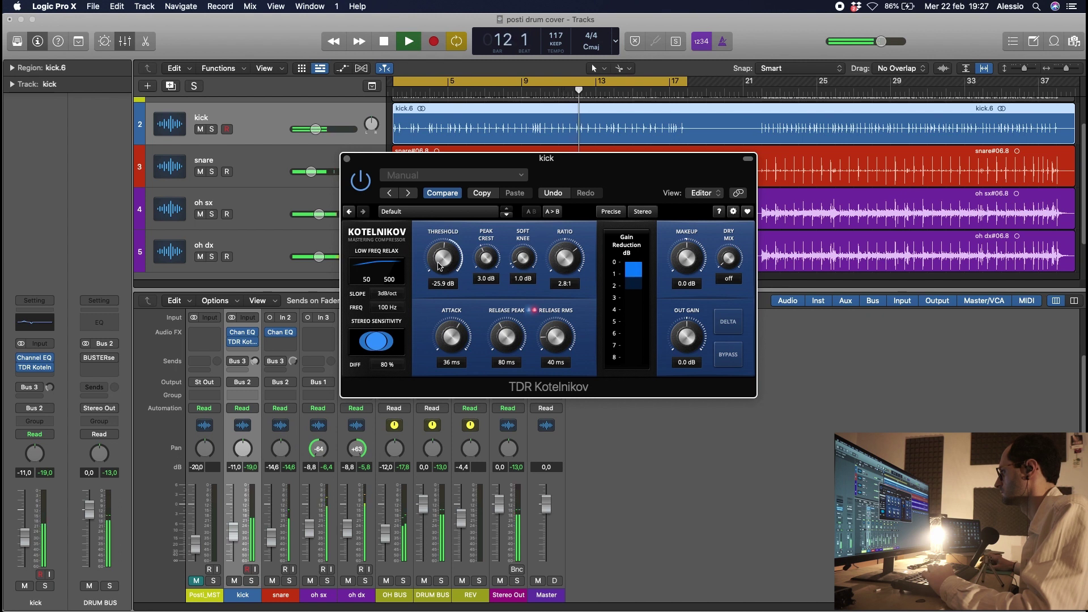
Refine the kick compressor with a -25.5 dB threshold, 0.0 dB dry mix and 50 ms attack while listening.
drag(444, 258, 444, 252)
drag(725, 266, 725, 251)
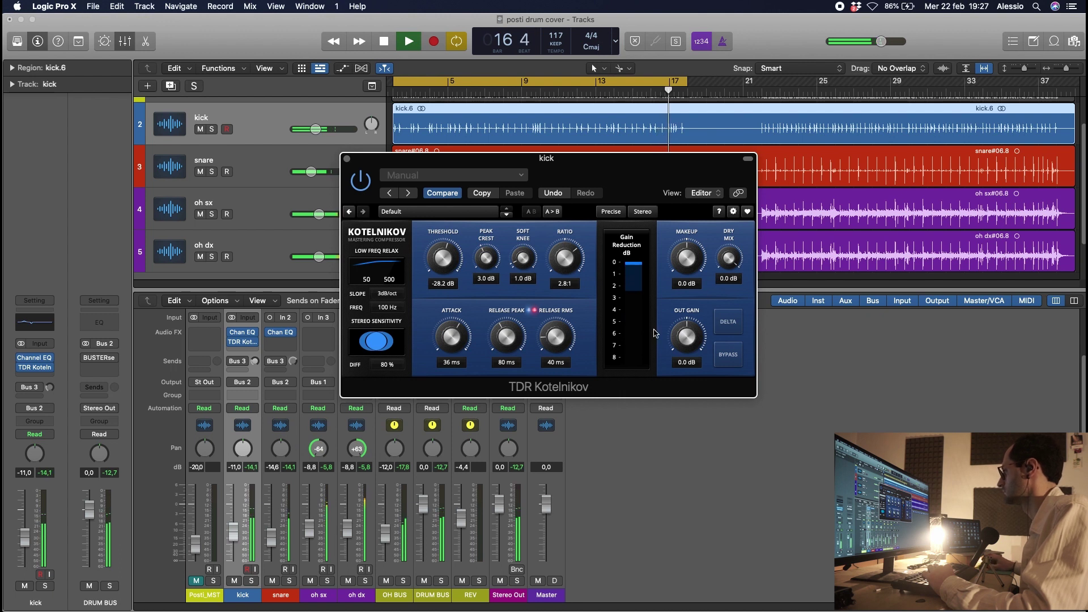
drag(430, 273, 429, 266)
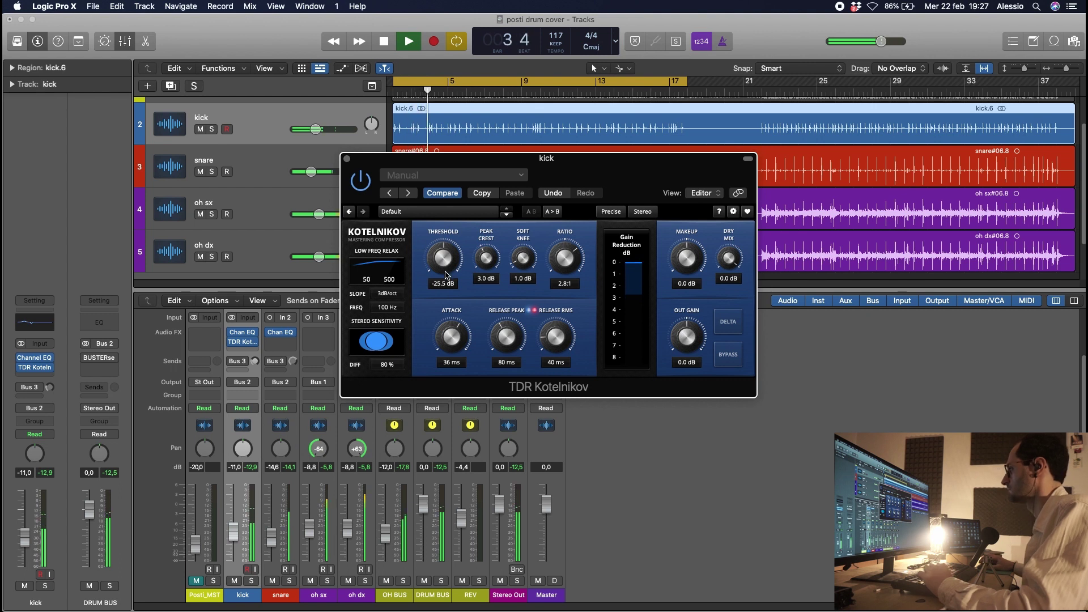
drag(452, 337, 452, 330)
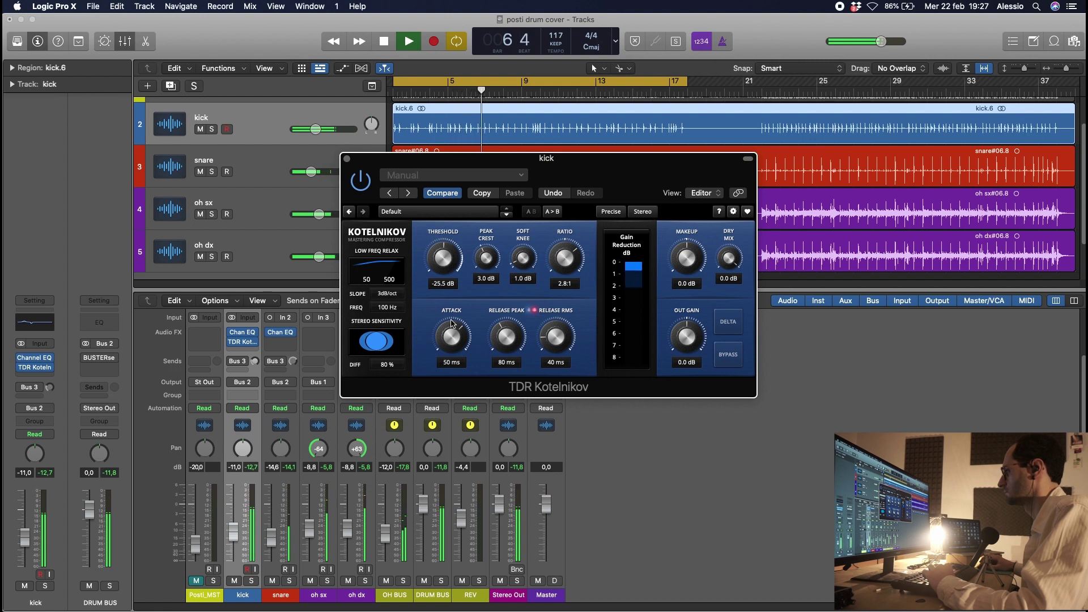
Compare the kick with its compressor off and on, moving the plug-in window lower and closing it after listening.
click(361, 185)
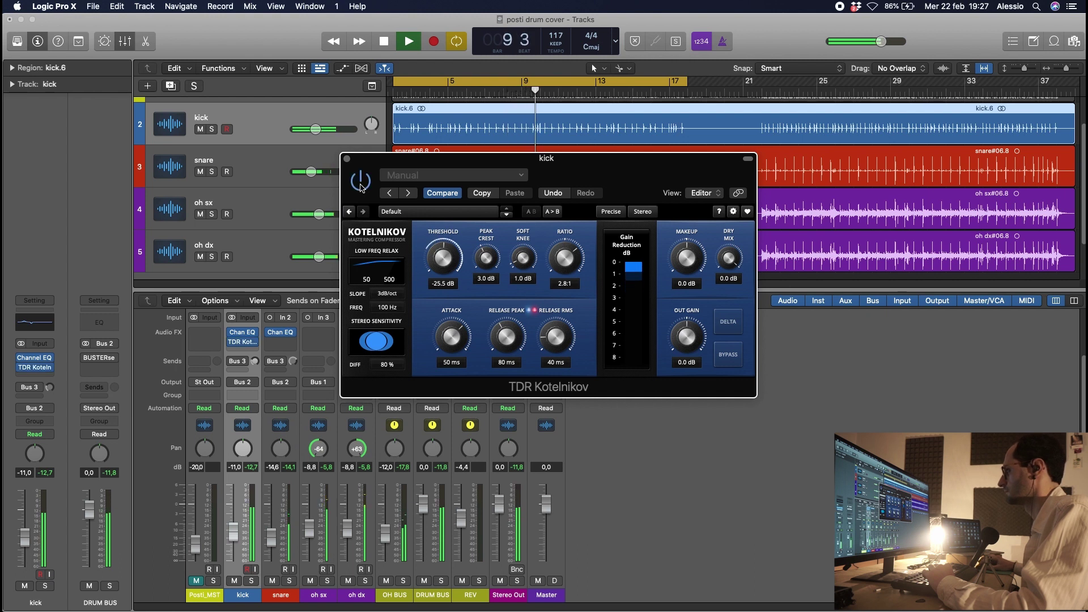
key(space)
drag(431, 164, 419, 197)
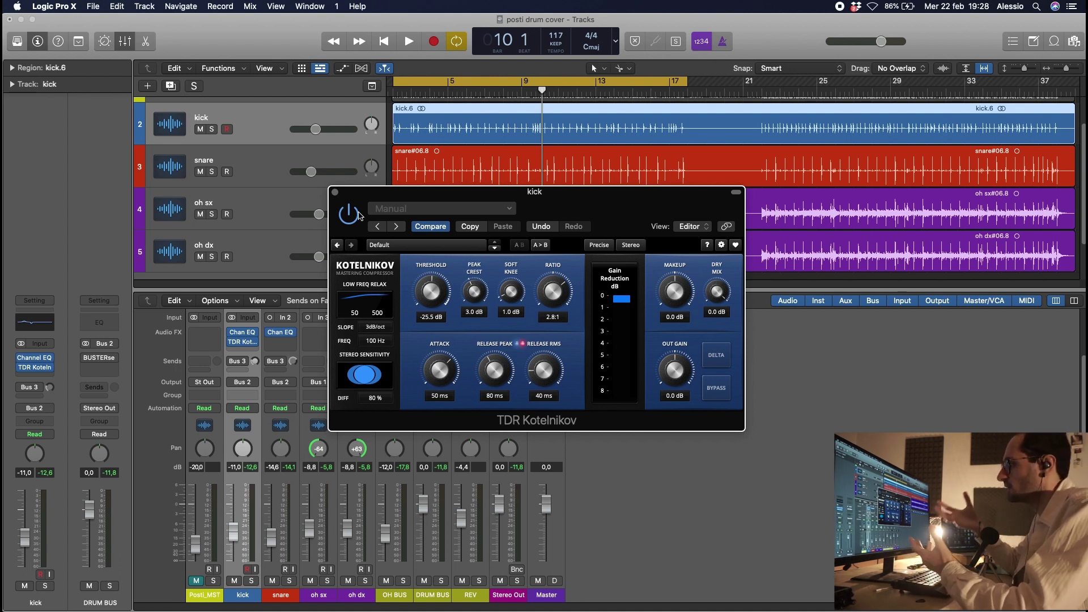
key(space)
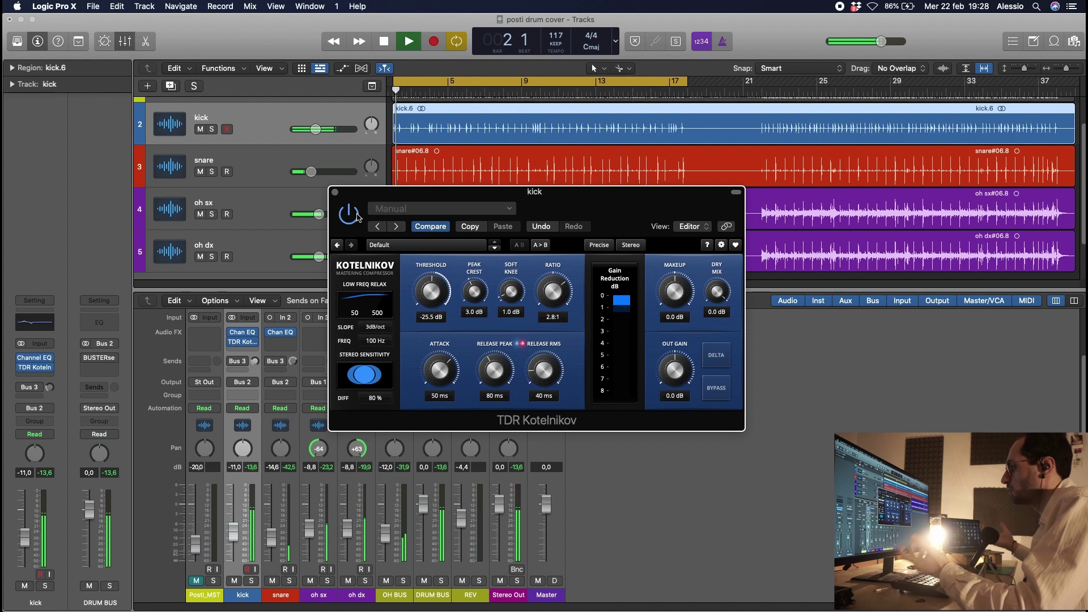
click(335, 192)
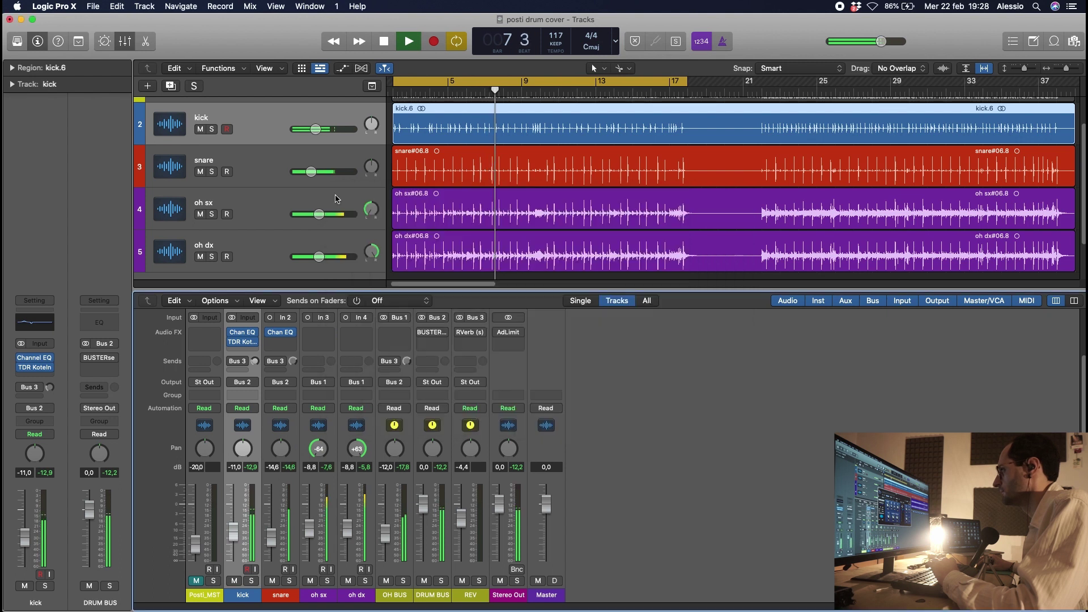
key(space)
Insert a mono TDR Kotelnikov compressor on the snare channel after its Channel EQ.
scroll(296, 229, down, 3)
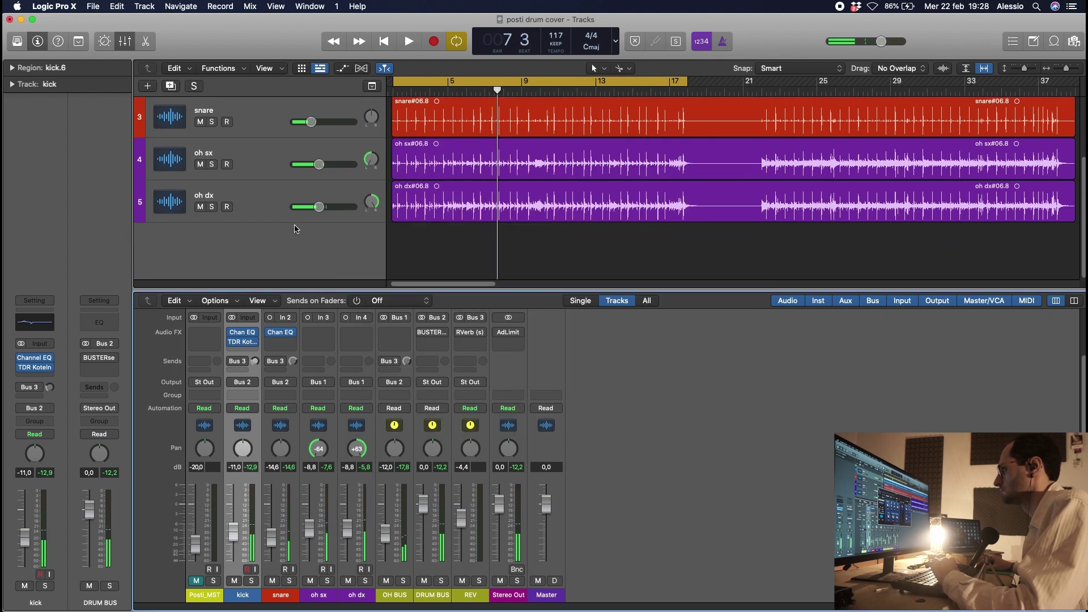
scroll(294, 227, up, 5)
click(255, 206)
click(279, 341)
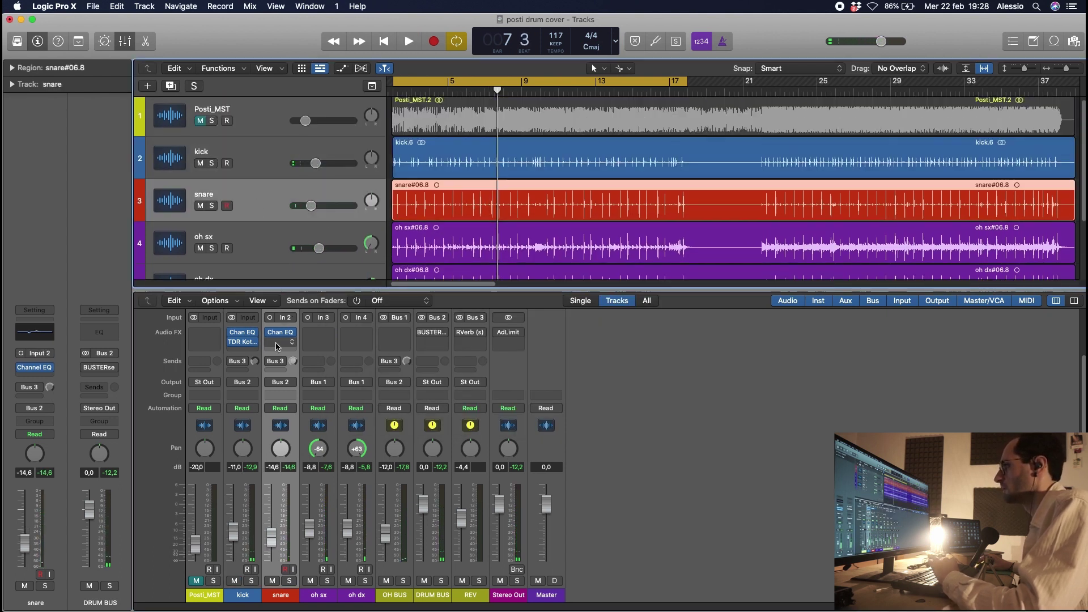
mouse_move(331, 368)
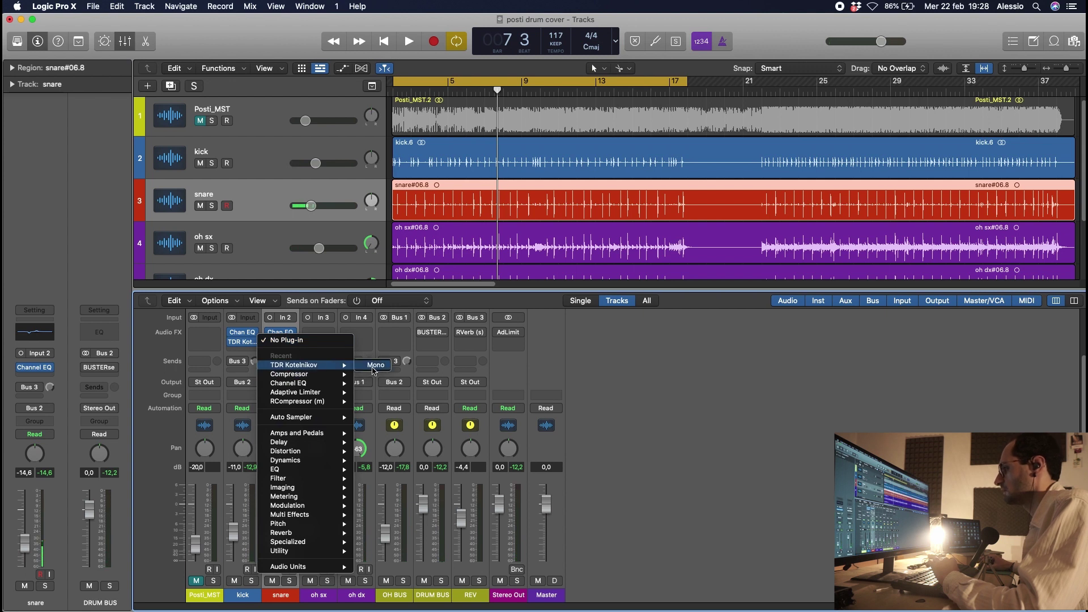
click(374, 366)
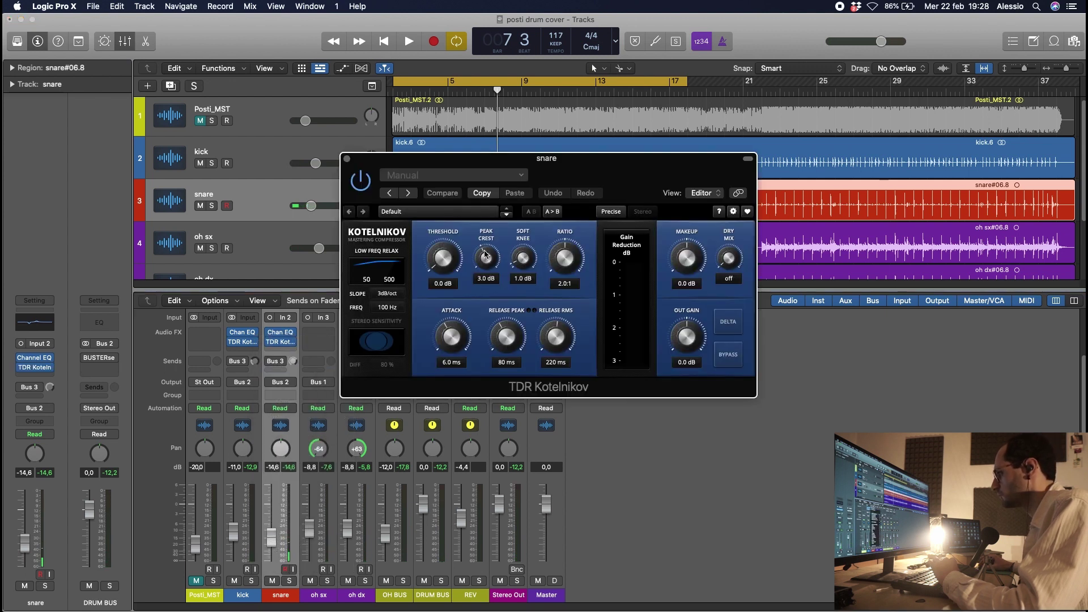
During playback, set the snare compressor's threshold to -18.8 dB, attack to 60 ms, RMS release to 26 ms and ratio to 2.7:1.
key(space)
drag(442, 258, 443, 289)
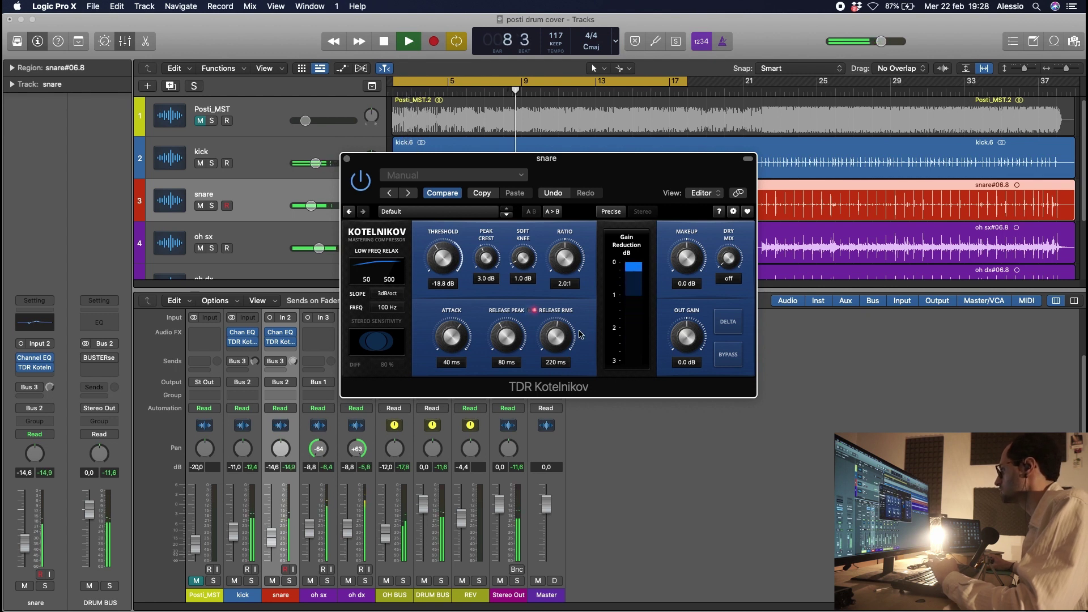
drag(579, 334, 555, 348)
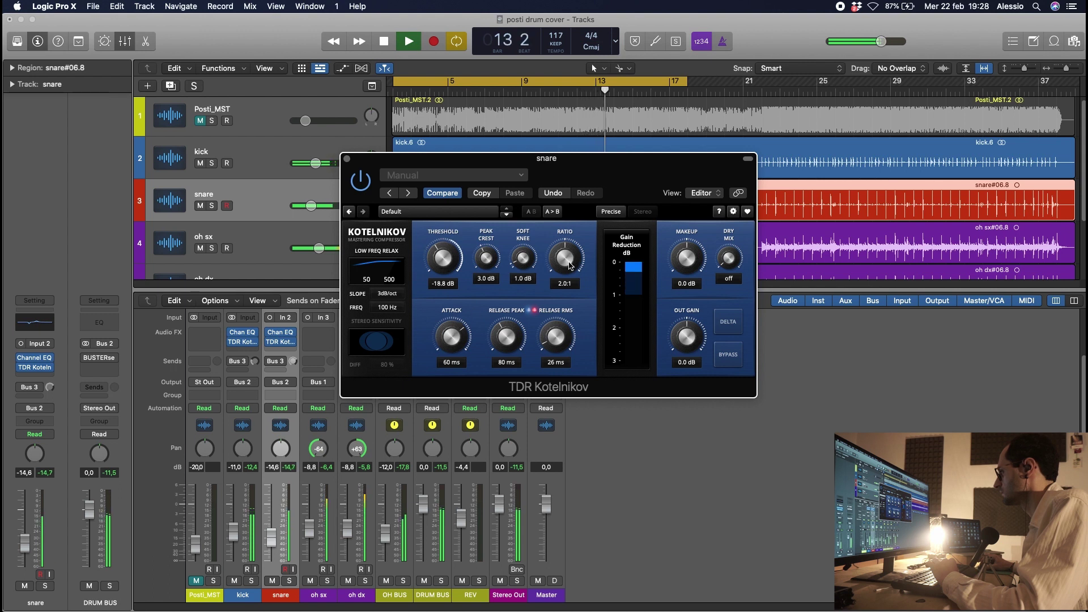
drag(565, 258, 564, 256)
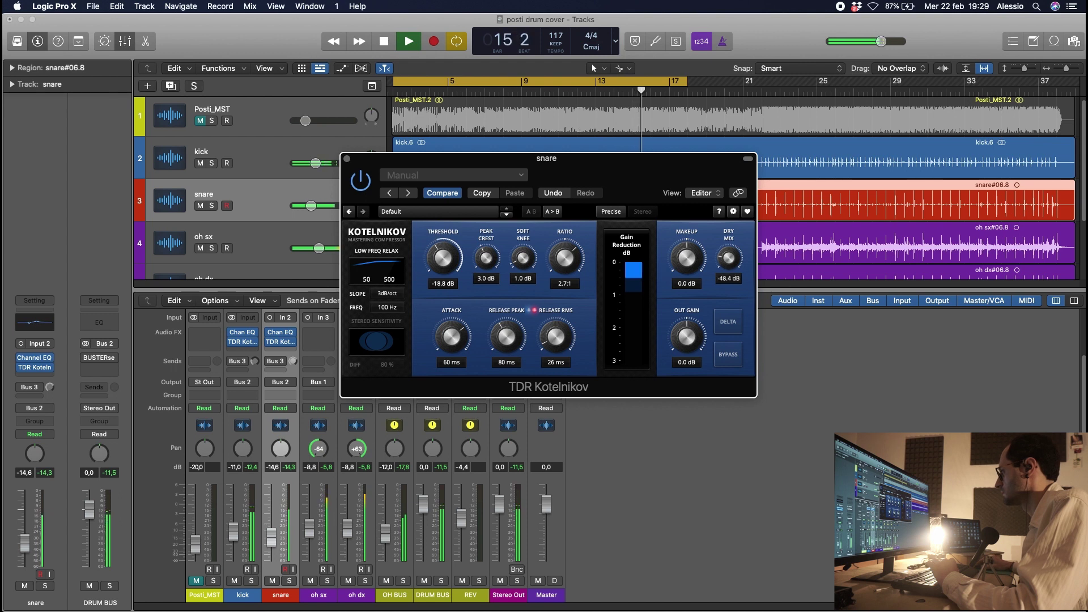
Refine the snare compressor with a 0.0 dB dry mix, -22.8 dB threshold and 2.8:1 ratio, and close its window.
drag(729, 258, 729, 243)
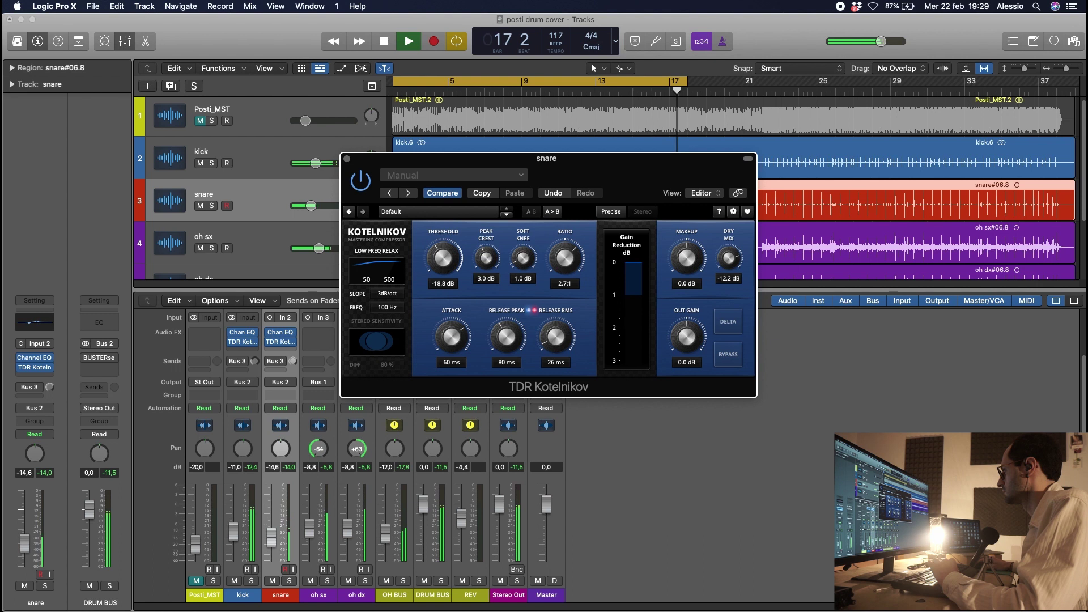
drag(729, 258, 729, 250)
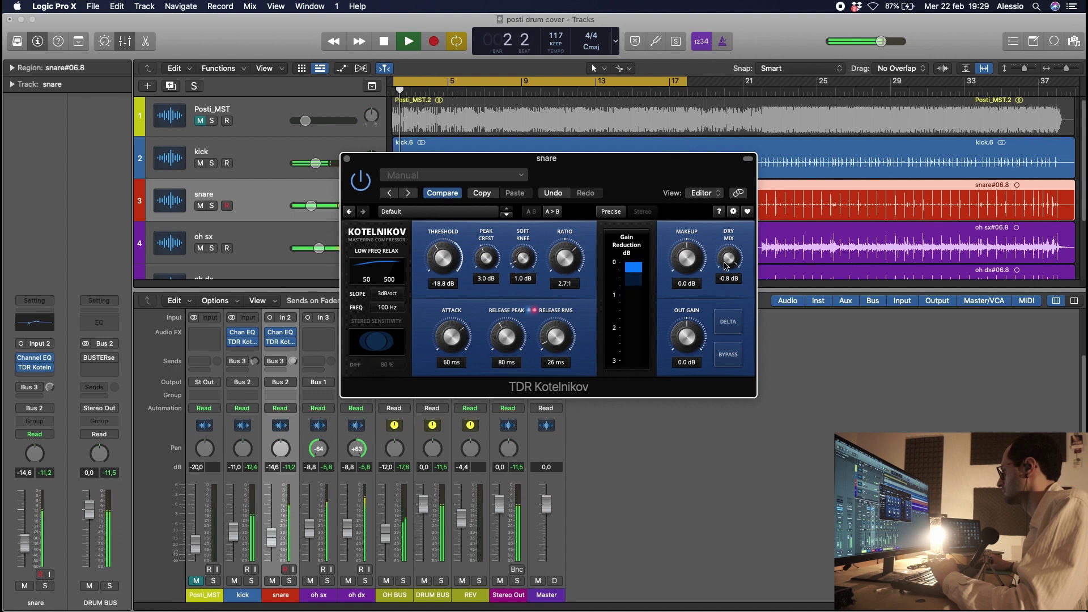
drag(443, 258, 447, 242)
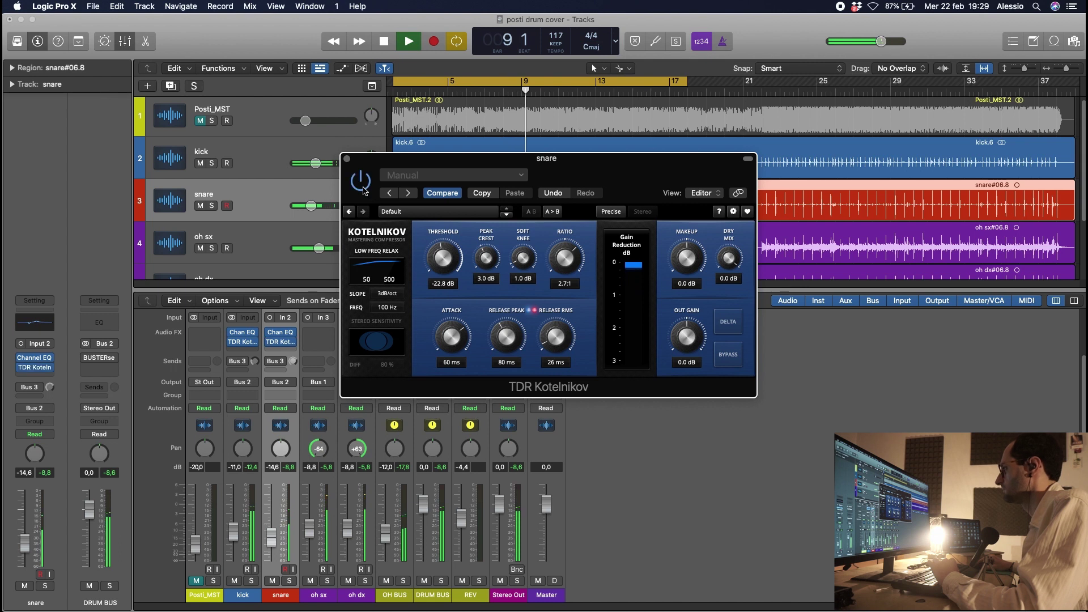
drag(569, 269, 569, 267)
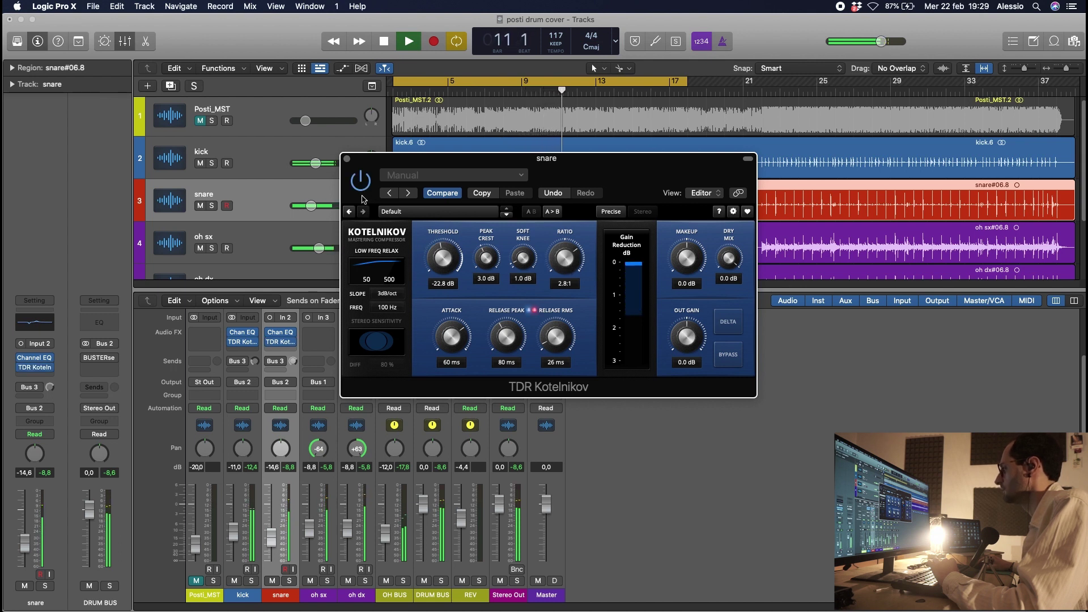
click(347, 158)
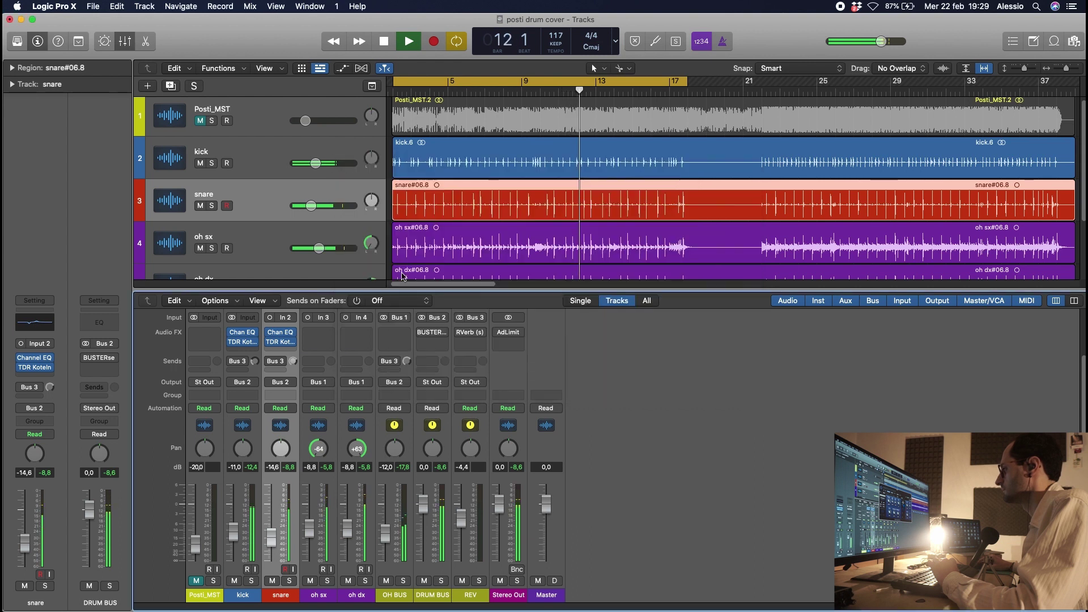
Lower the snare fader to -16.2 dB during playback and stop the playback.
drag(271, 537, 272, 541)
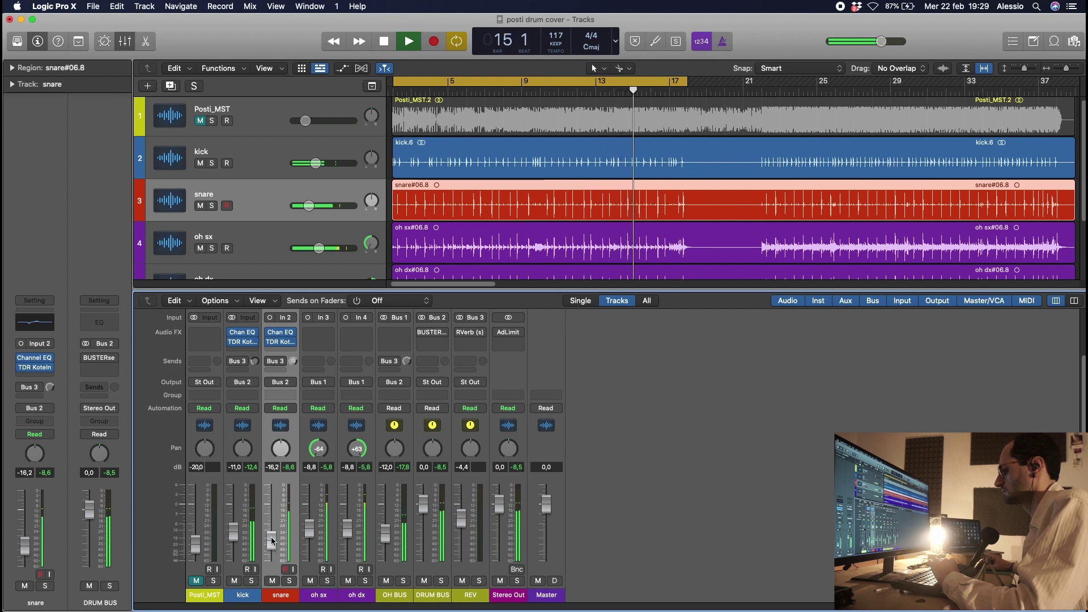
key(space)
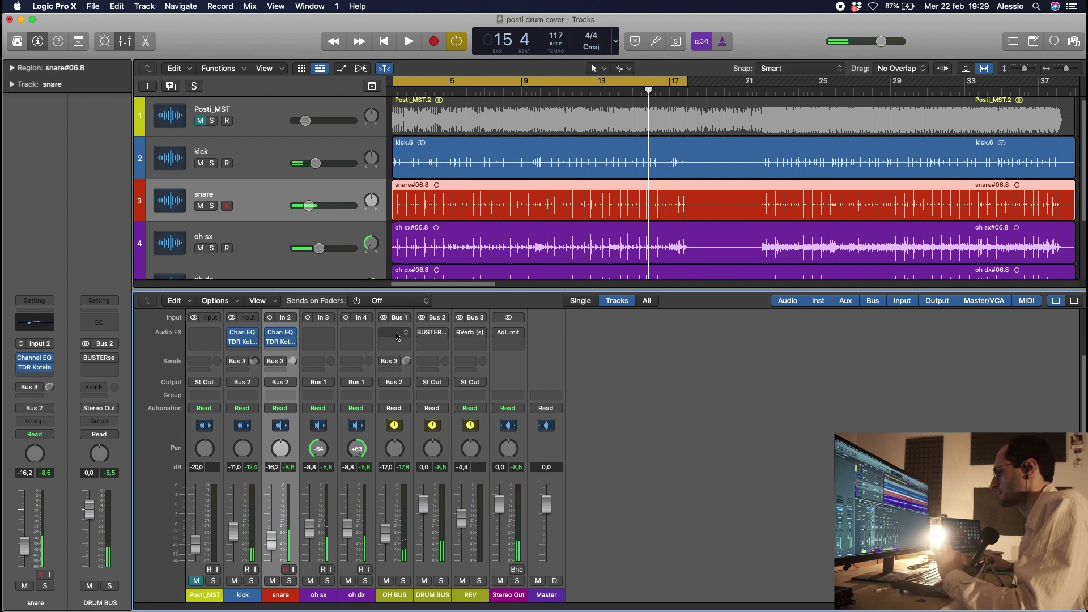
Insert a Channel EQ on the OH BUS channel.
scroll(397, 357, up, 4)
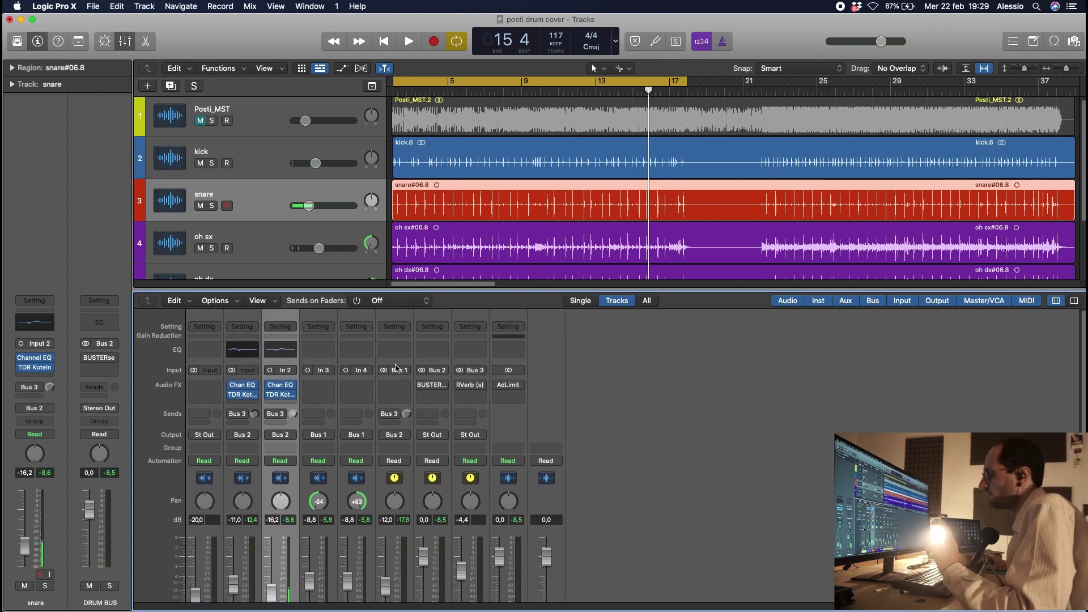
click(395, 362)
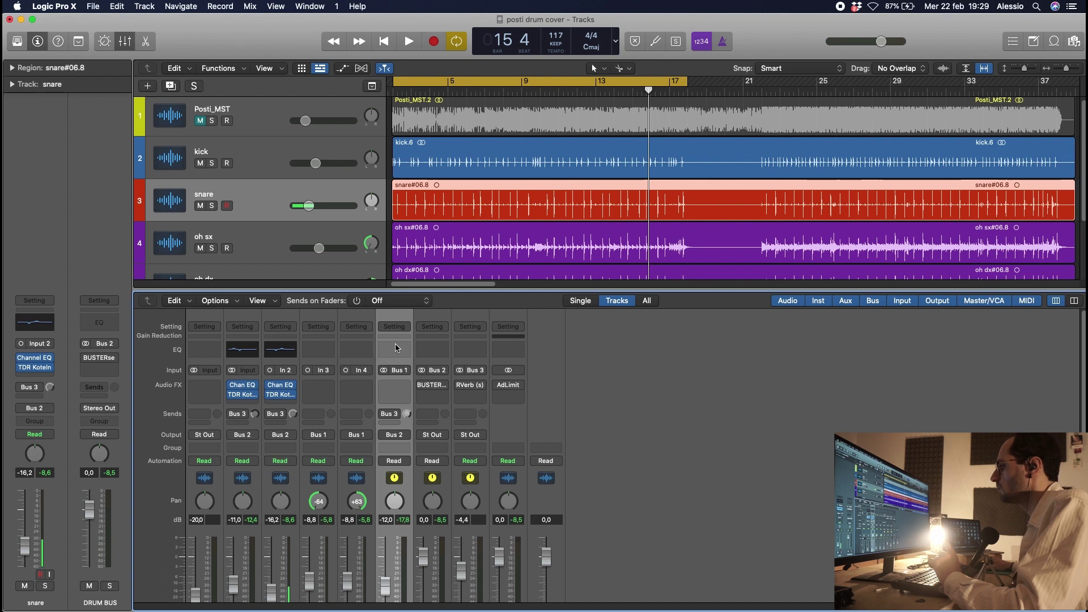
click(397, 349)
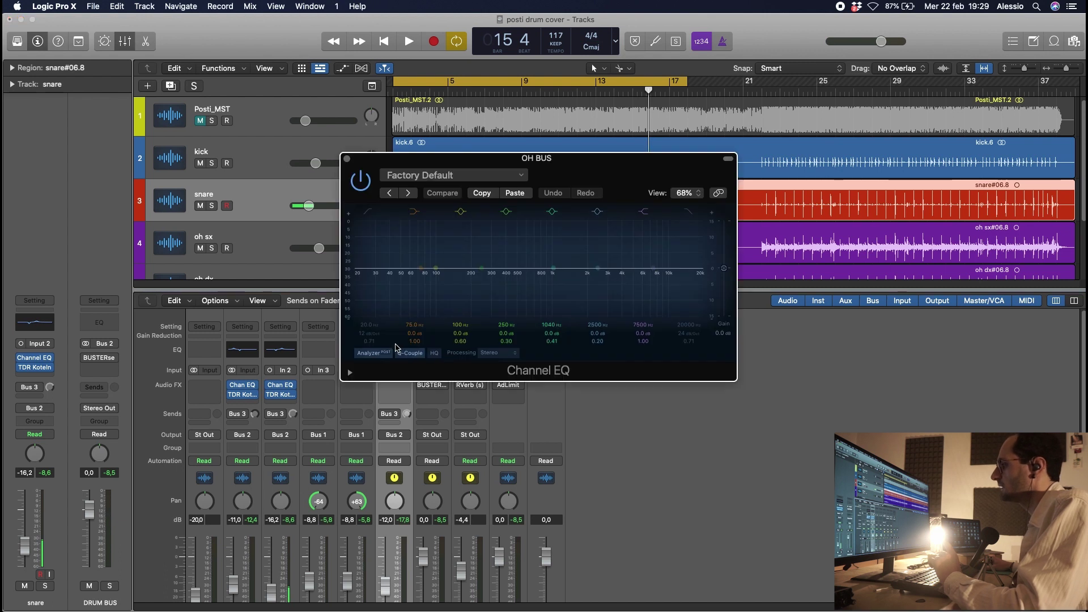
Enable the low-cut filter on the OH BUS EQ during playback, with a 24 dB/oct slope and a raised cutoff frequency.
key(space)
click(369, 212)
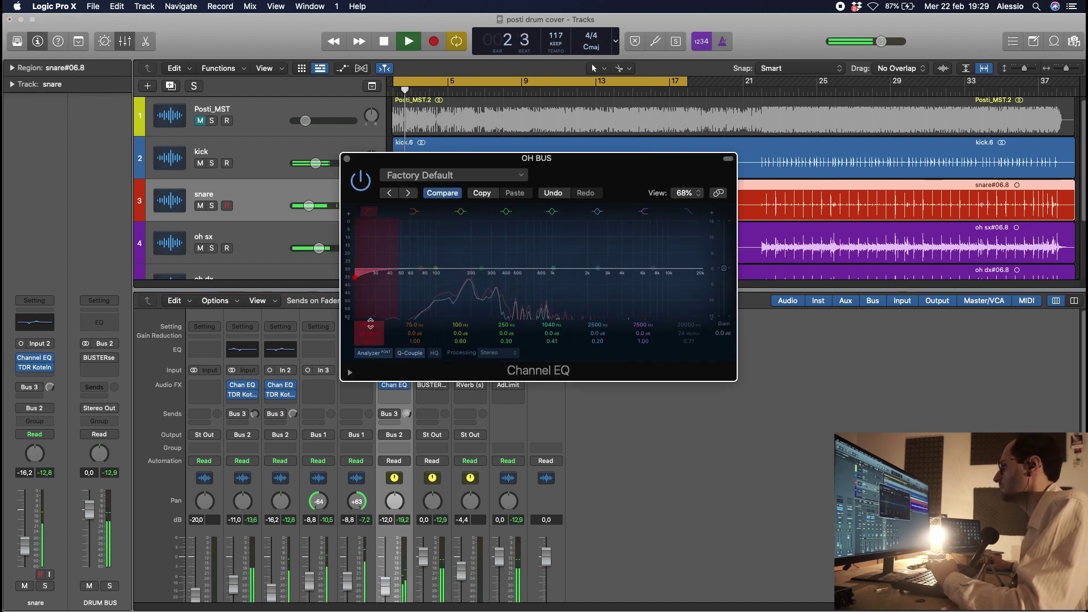
mouse_move(370, 327)
mouse_down()
mouse_move(369, 346)
mouse_move(369, 315)
mouse_up()
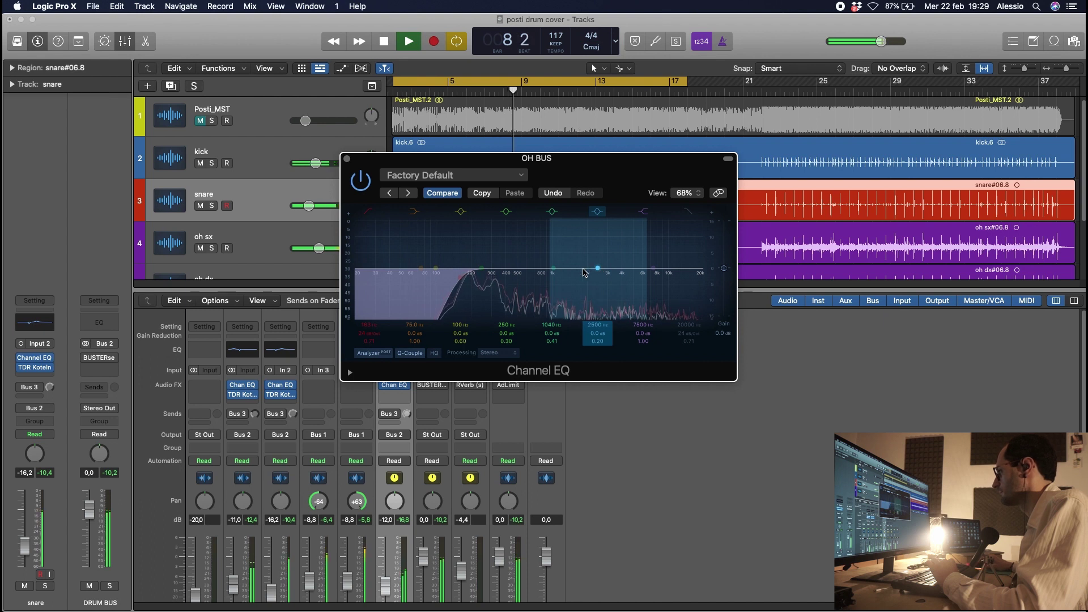
Cut the OH BUS EQ by 4.4 dB at 520 Hz, compare it with the EQ bypassed, and stop the playback.
drag(553, 268, 527, 283)
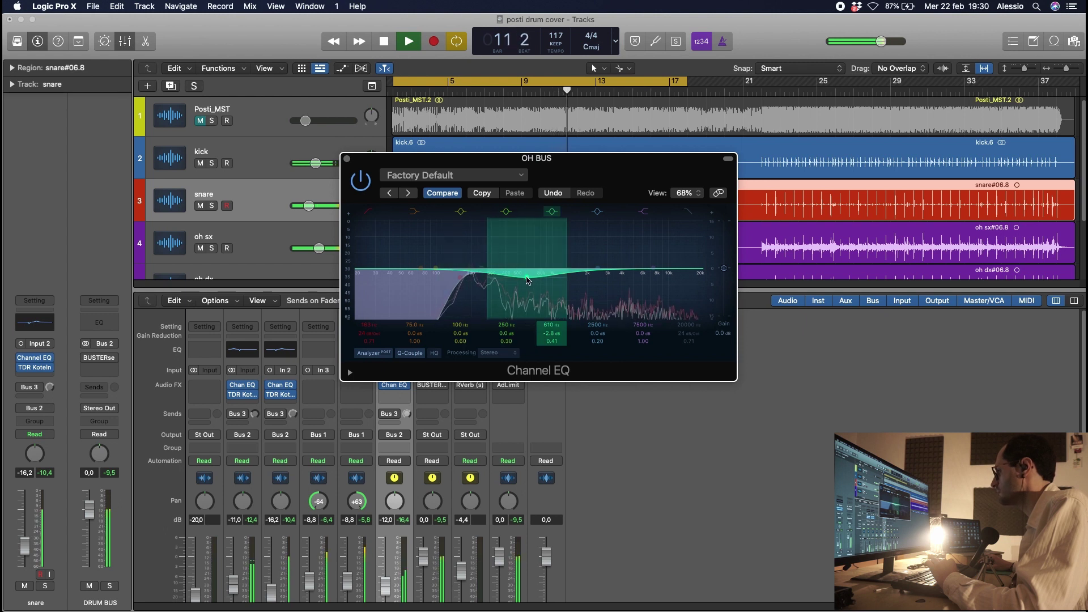
mouse_move(527, 280)
mouse_down()
mouse_move(526, 248)
mouse_move(520, 284)
mouse_up()
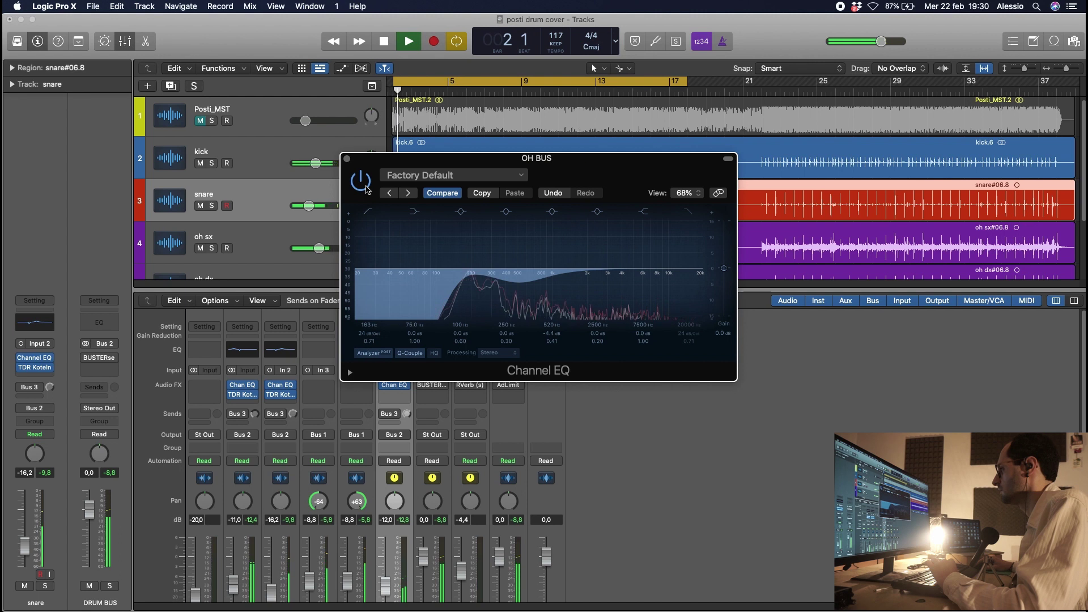
click(366, 188)
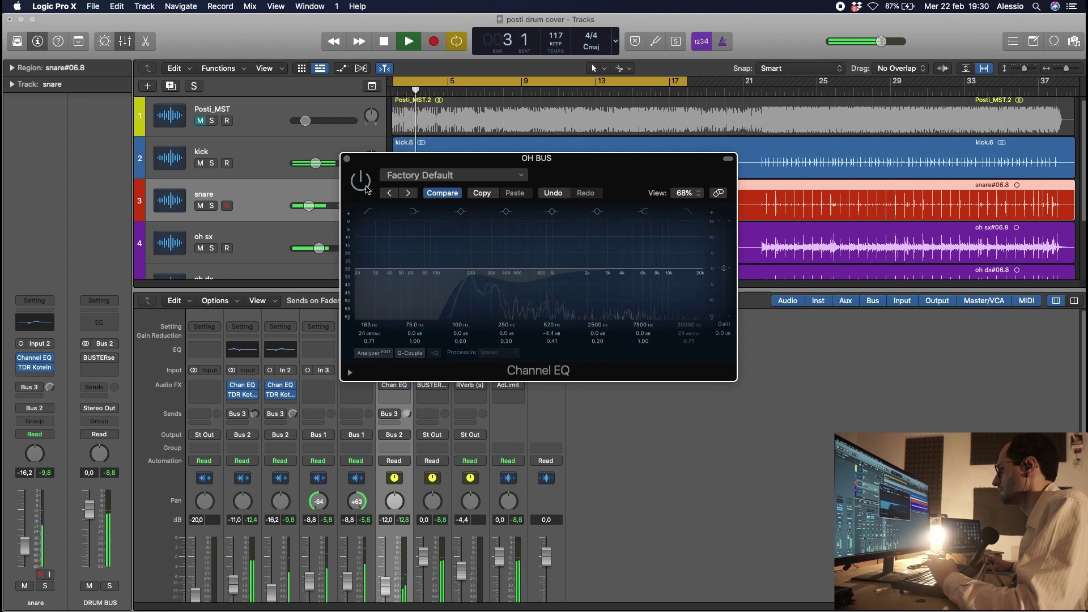
click(366, 189)
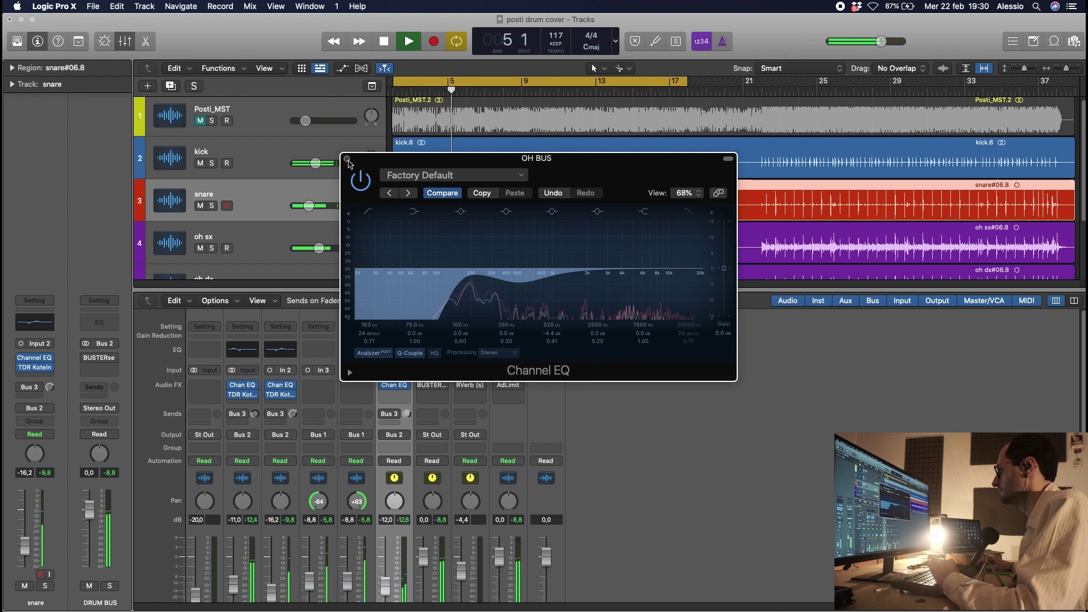
click(347, 159)
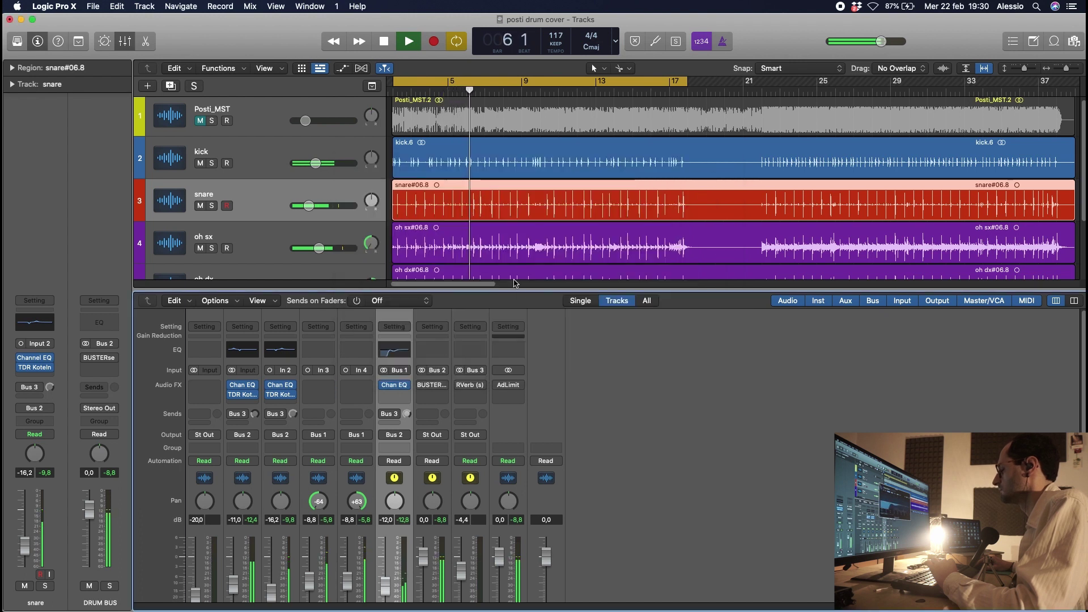
key(space)
Open the BUSTERse compressor on the DRUM BUS and set its ratio to 2.
scroll(455, 427, down, 3)
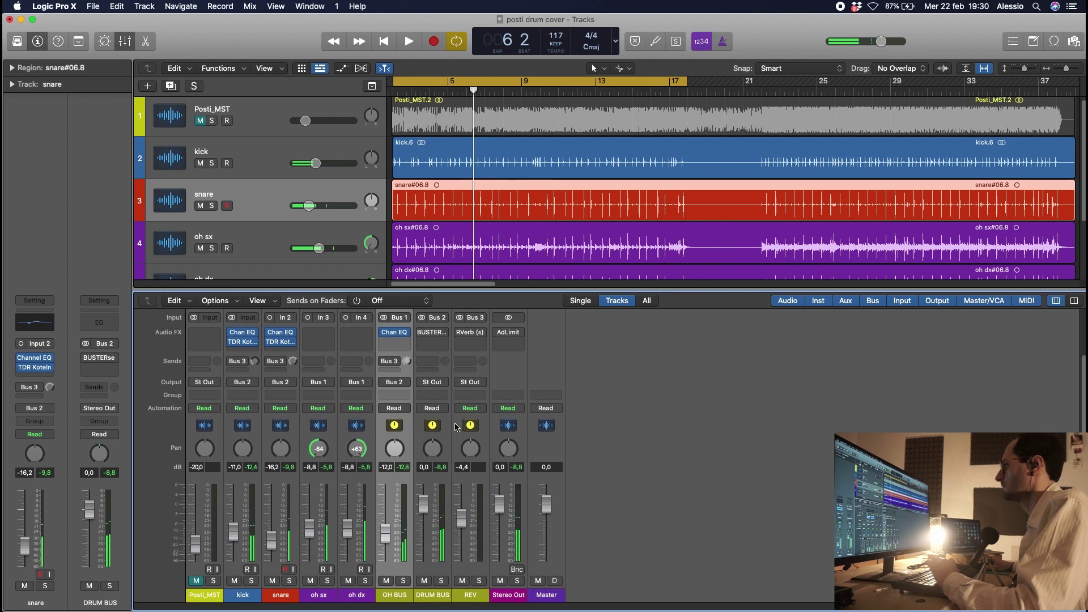
click(442, 480)
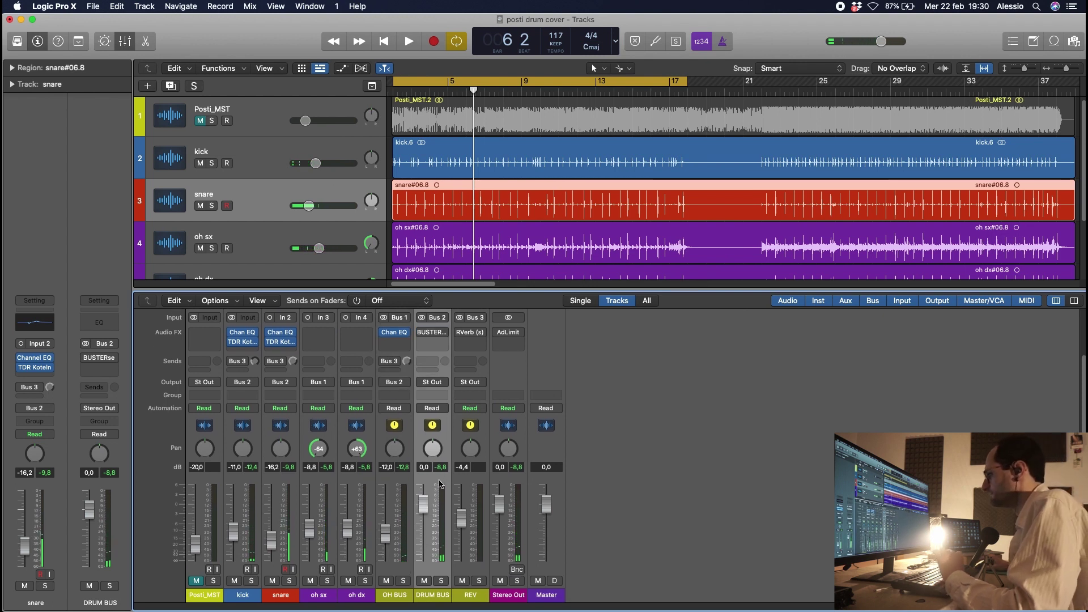
scroll(440, 483, up, 2)
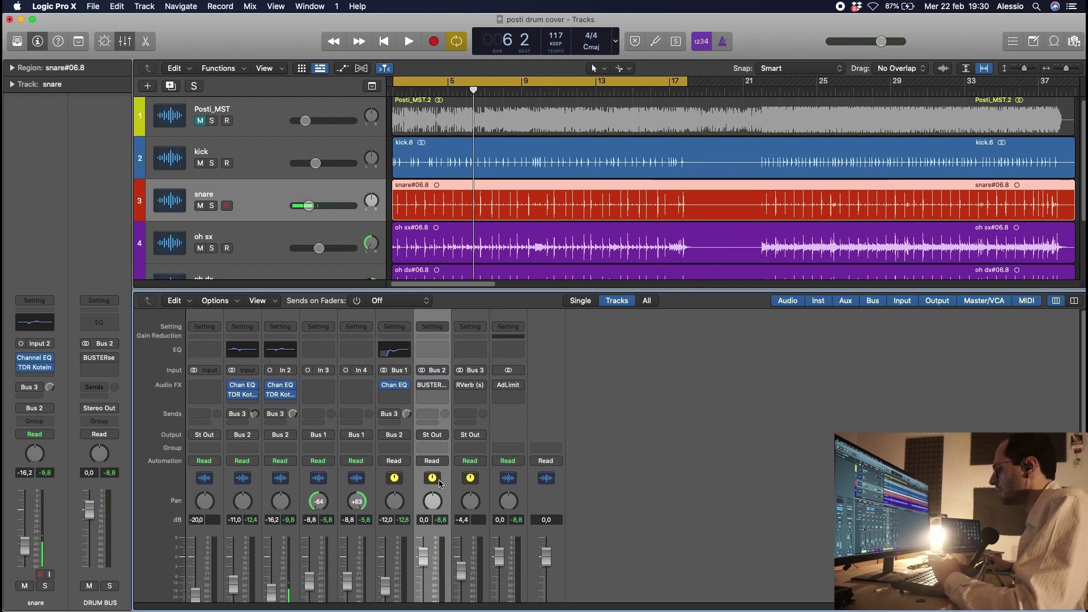
click(432, 386)
drag(531, 170, 548, 163)
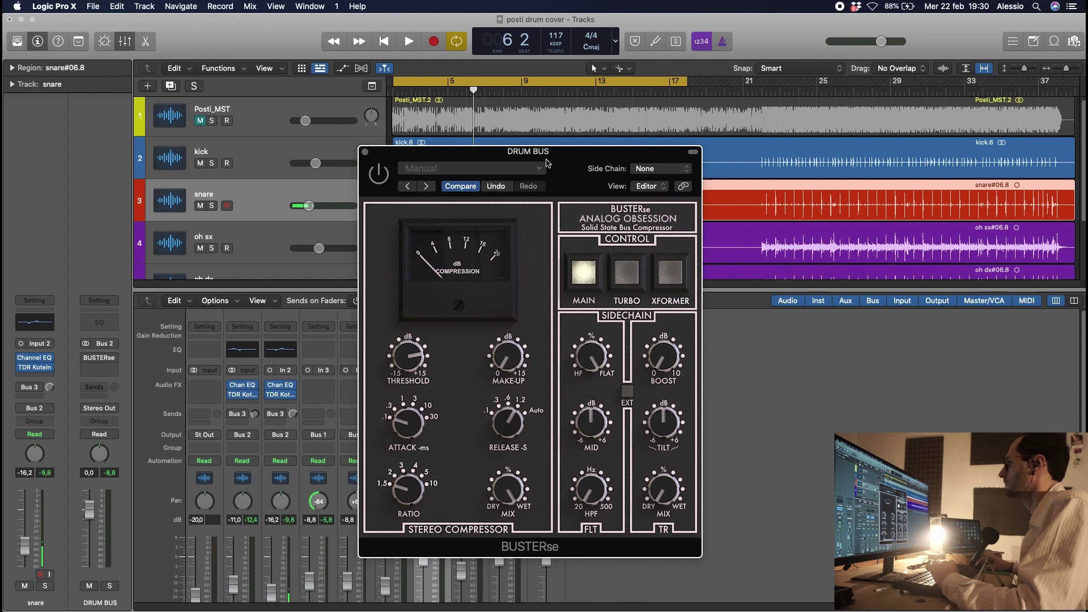
drag(404, 381, 395, 301)
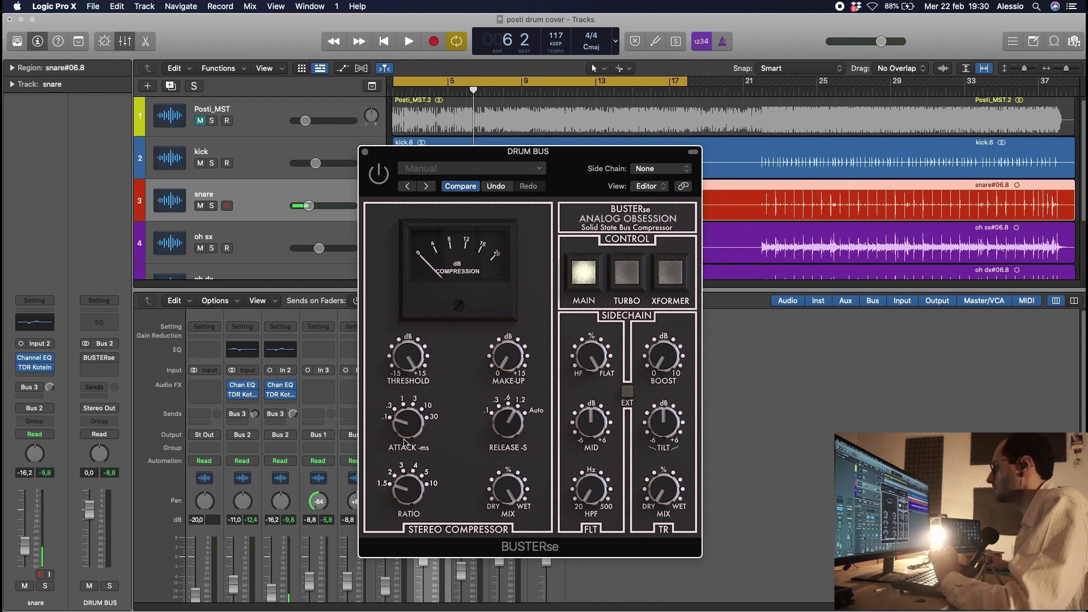
drag(411, 498, 410, 480)
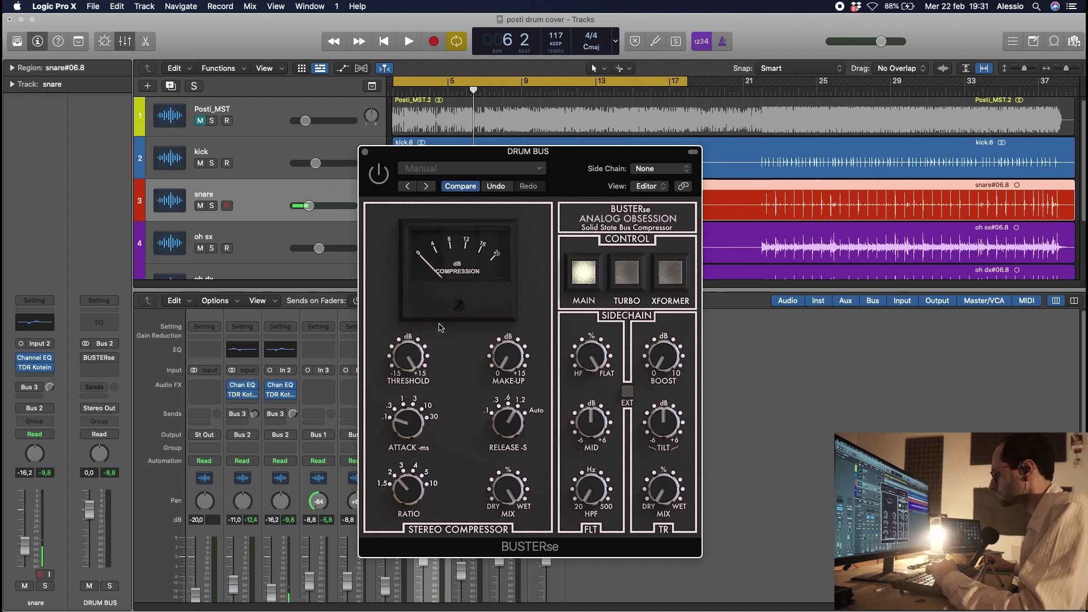
drag(410, 357, 410, 391)
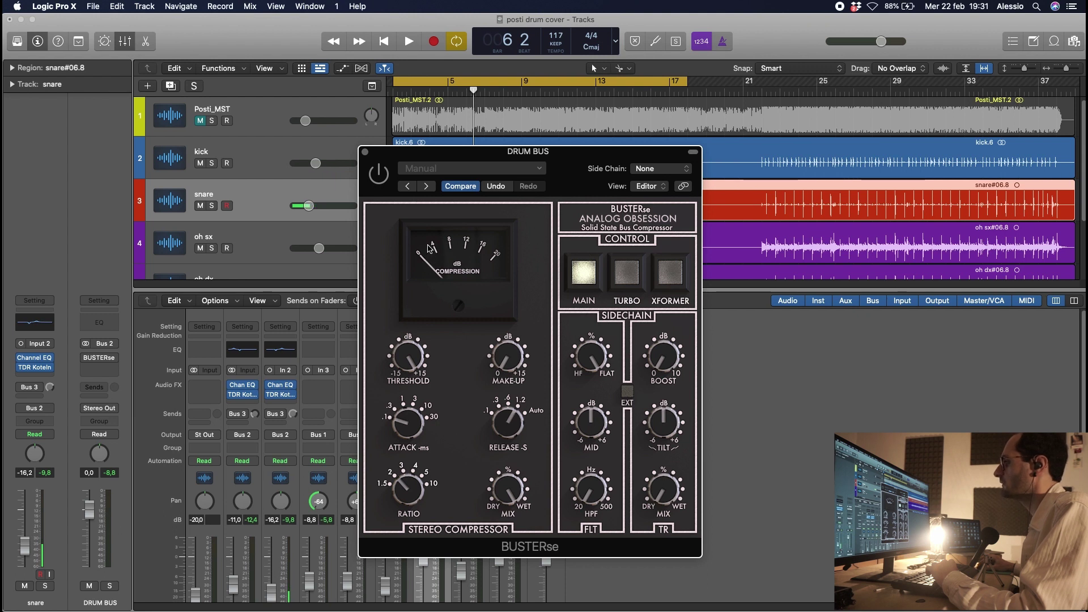
Enable the BUSTERse compressor during playback and adjust its threshold until the drum bus compresses lightly.
key(space)
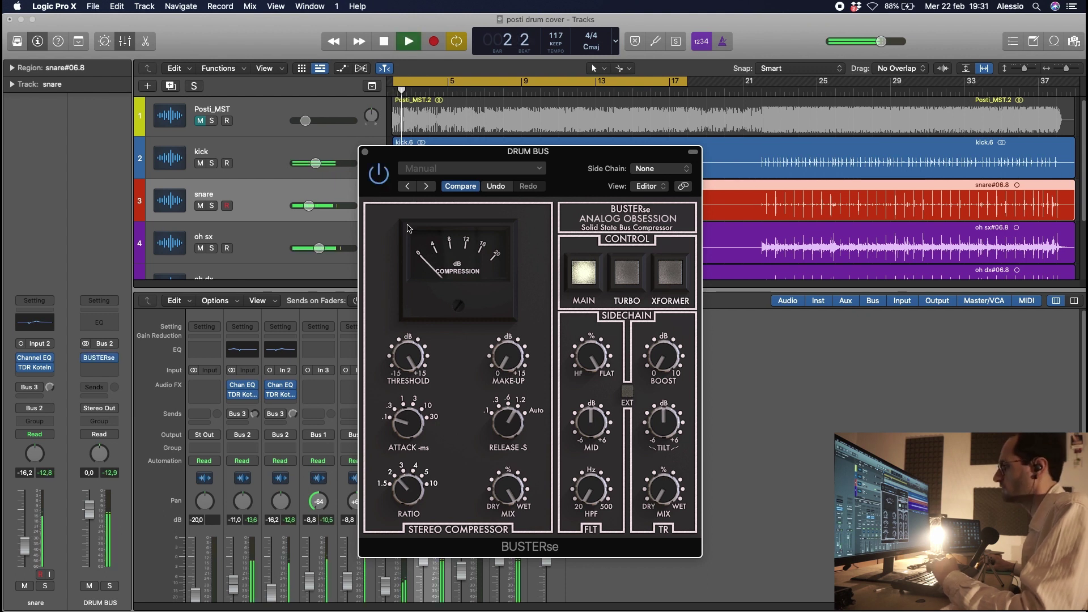
drag(410, 352, 413, 391)
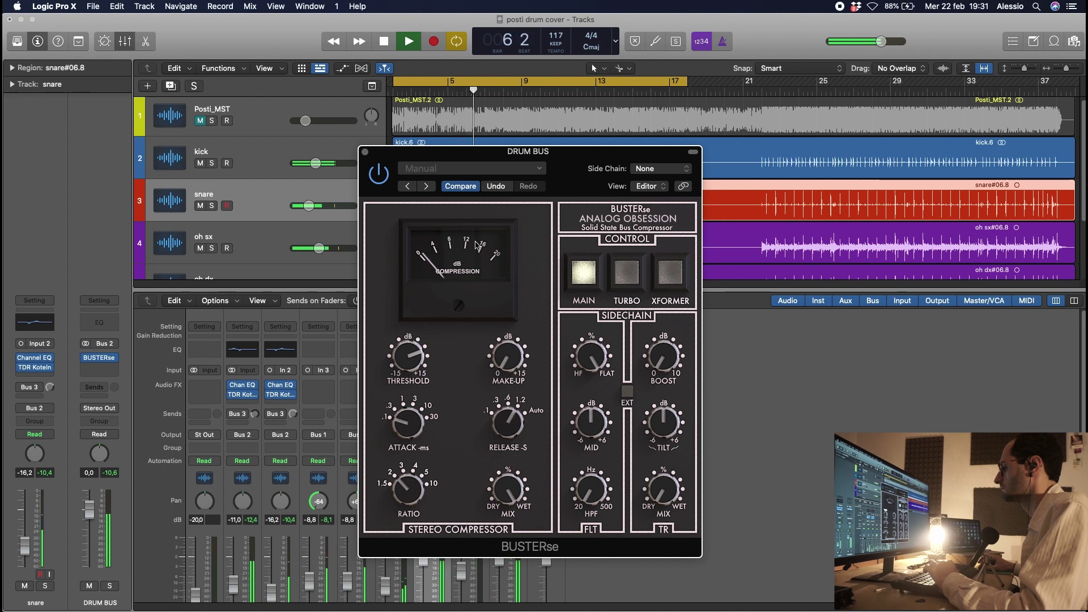
drag(570, 192, 579, 150)
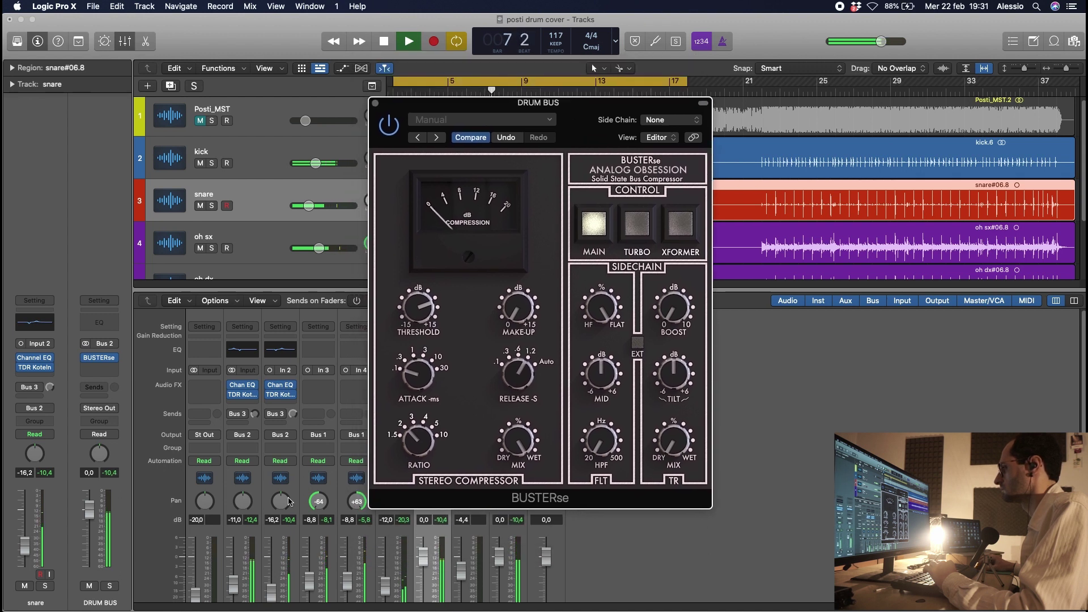
Raise the kick fader to -5.0 dB during playback and fine-tune the DRUM BUS compressor threshold.
scroll(267, 516, down, 3)
drag(234, 537, 238, 519)
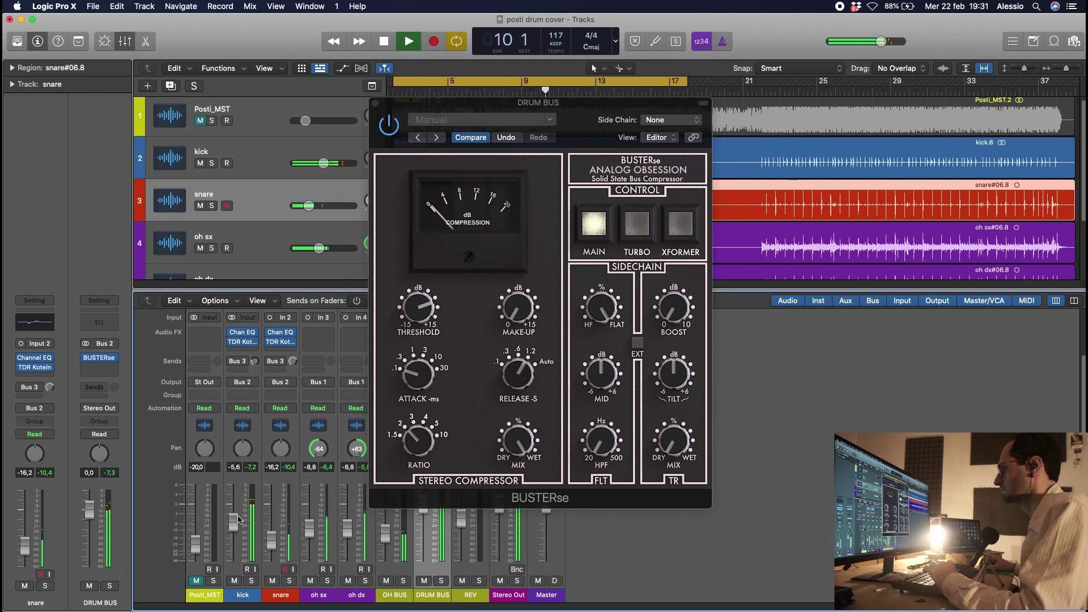
drag(234, 526, 235, 522)
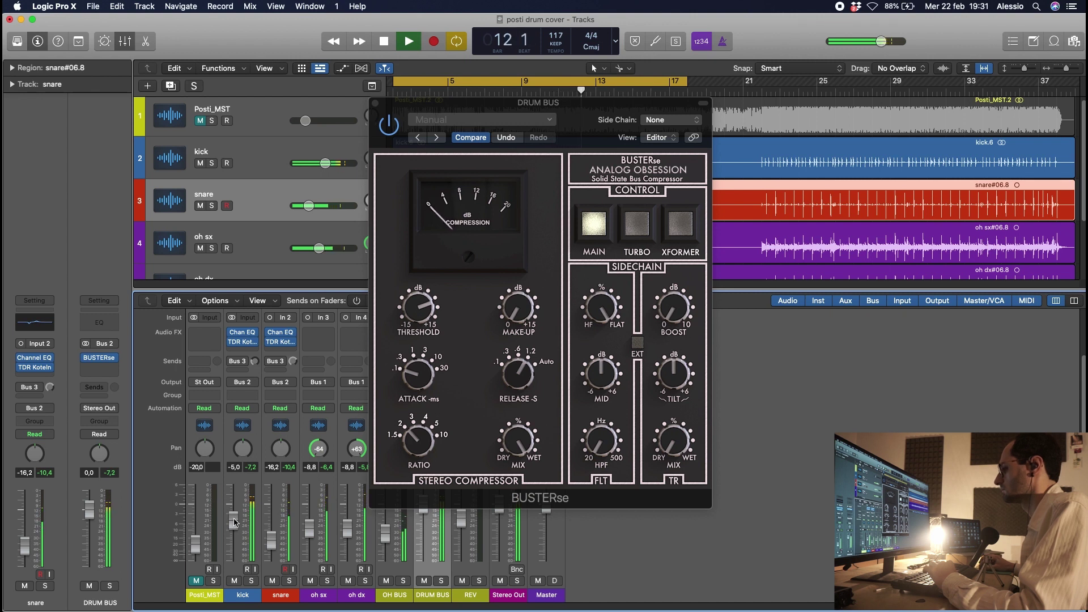
drag(416, 317, 416, 322)
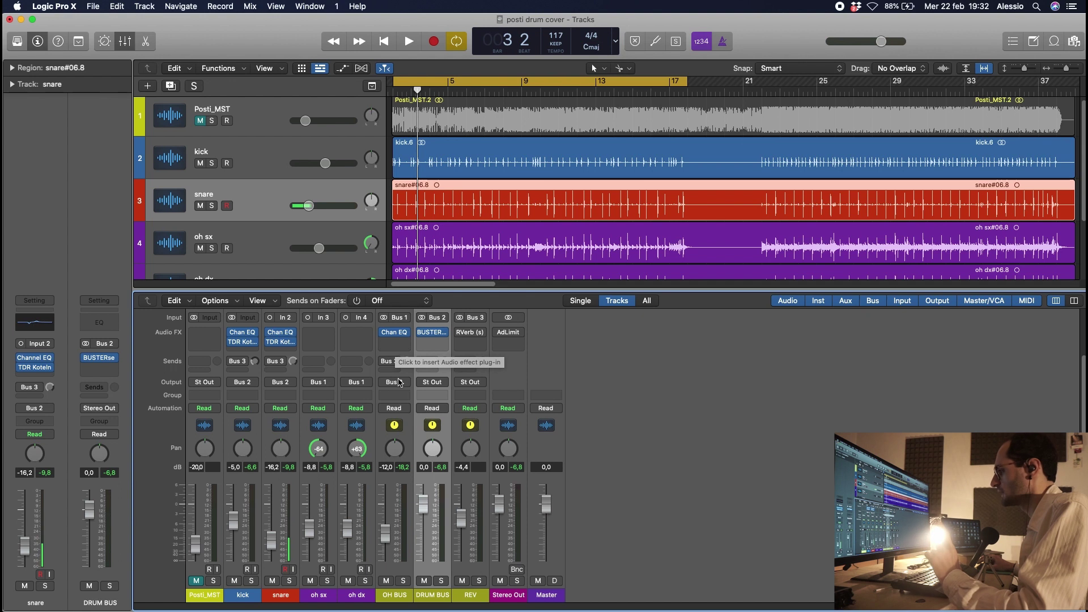
Insert a Multipressor after the Channel EQ on the OH BUS channel.
scroll(400, 363, up, 3)
scroll(399, 400, down, 3)
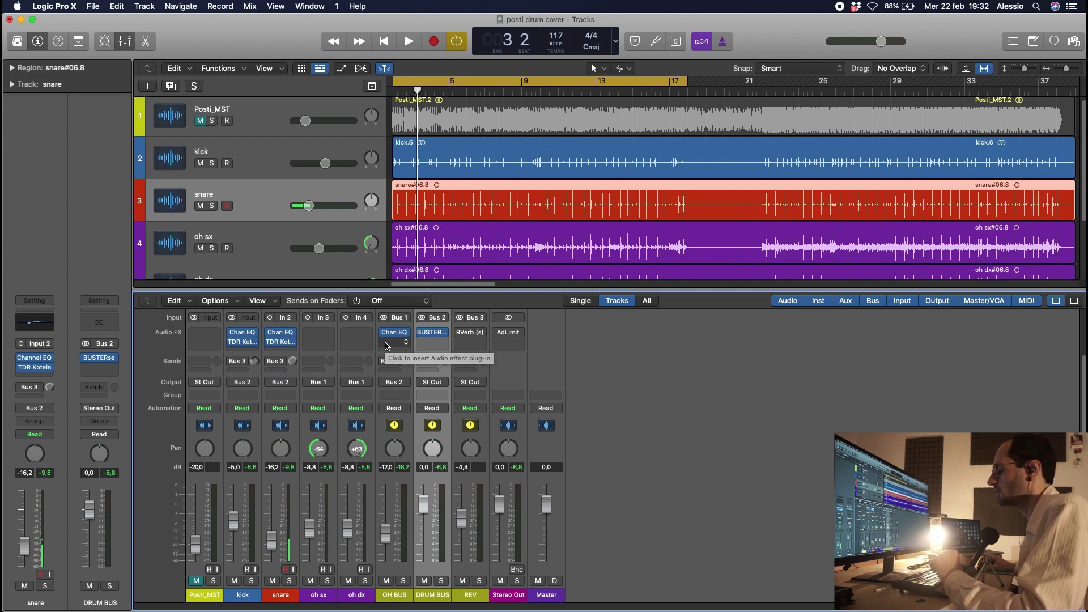
click(387, 345)
mouse_move(420, 567)
mouse_move(506, 568)
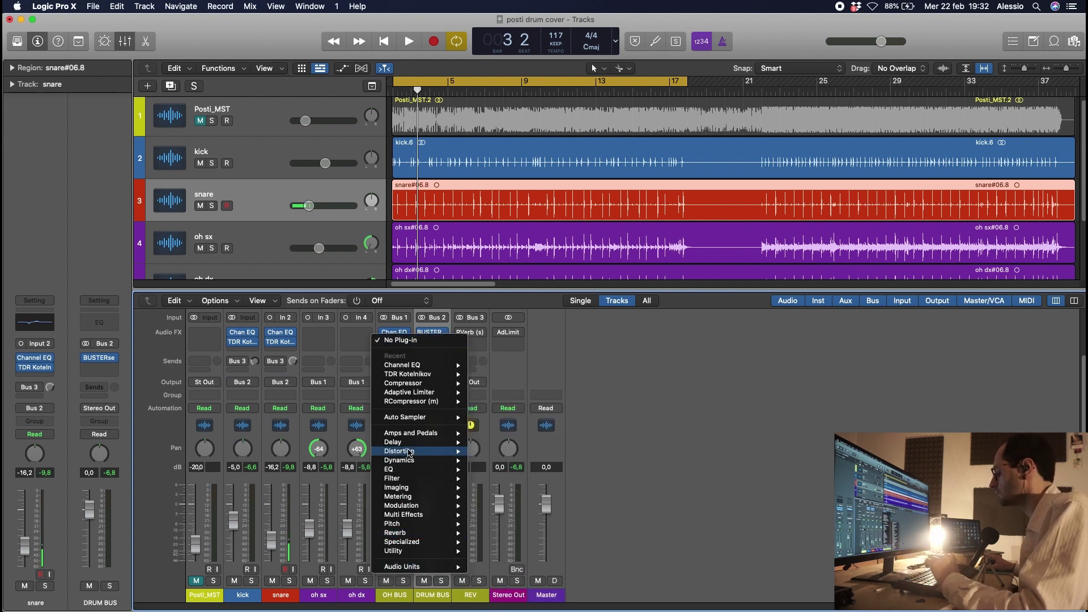
mouse_move(447, 463)
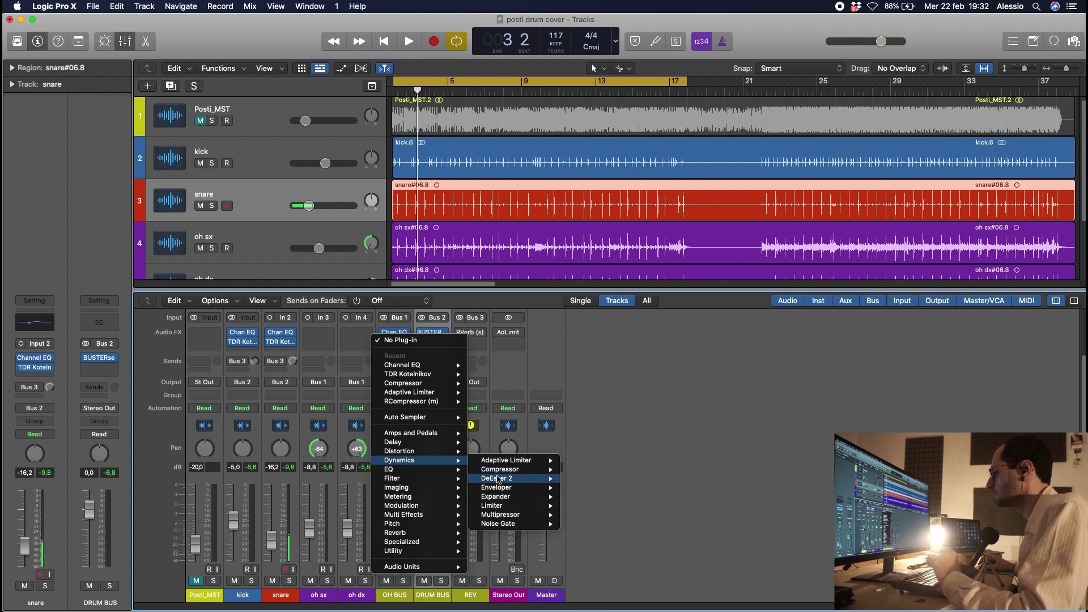
mouse_move(533, 518)
click(583, 515)
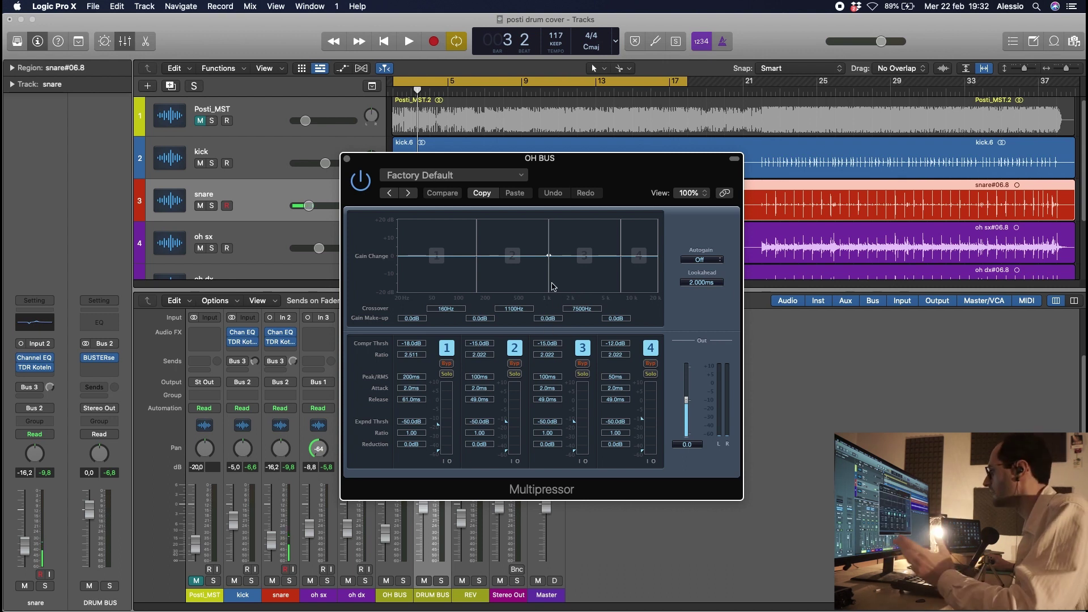
Set the first two Multipressor crossovers to 190 Hz and 1900 Hz and band 2's gain make-up to -7.0 dB.
drag(549, 254, 567, 254)
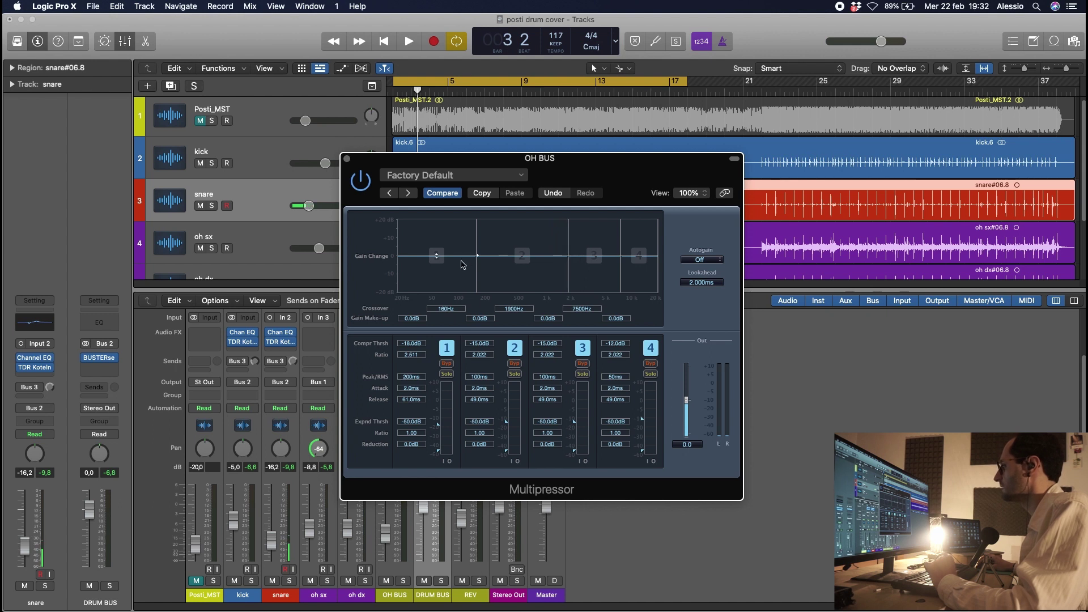
drag(479, 253, 484, 254)
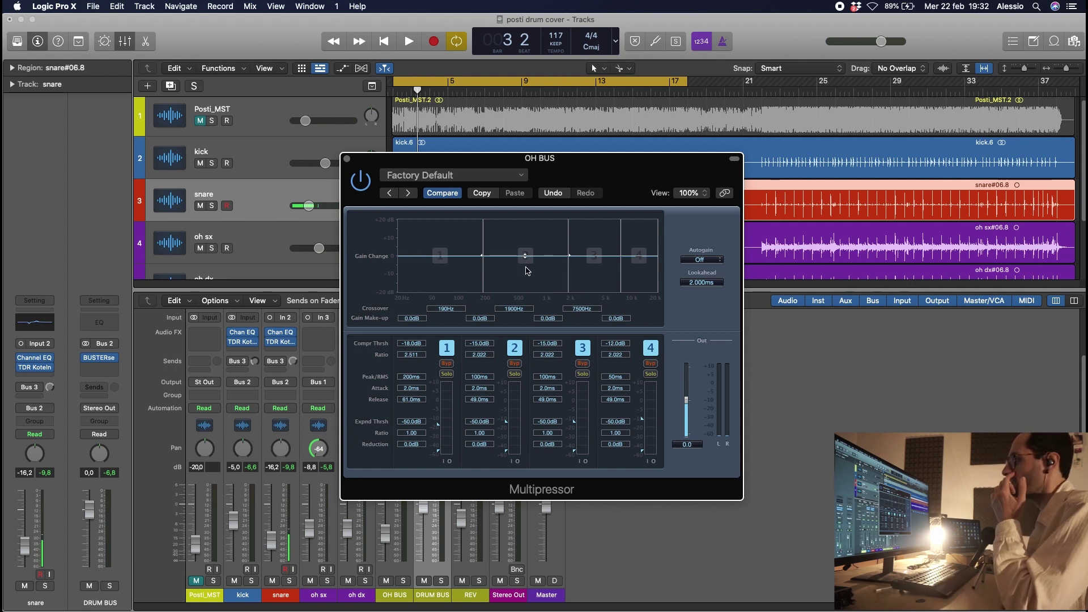
drag(524, 259, 526, 275)
Disable Multipressor band 3 during playback and lower band 2's compression threshold to -36.0 dB.
key(space)
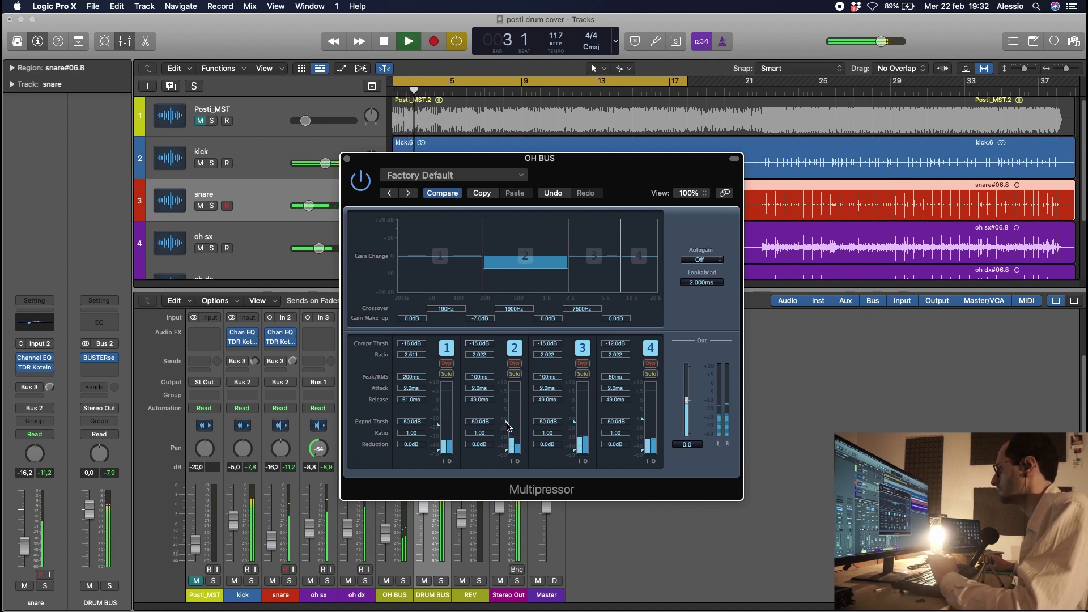
drag(508, 423, 507, 424)
click(582, 347)
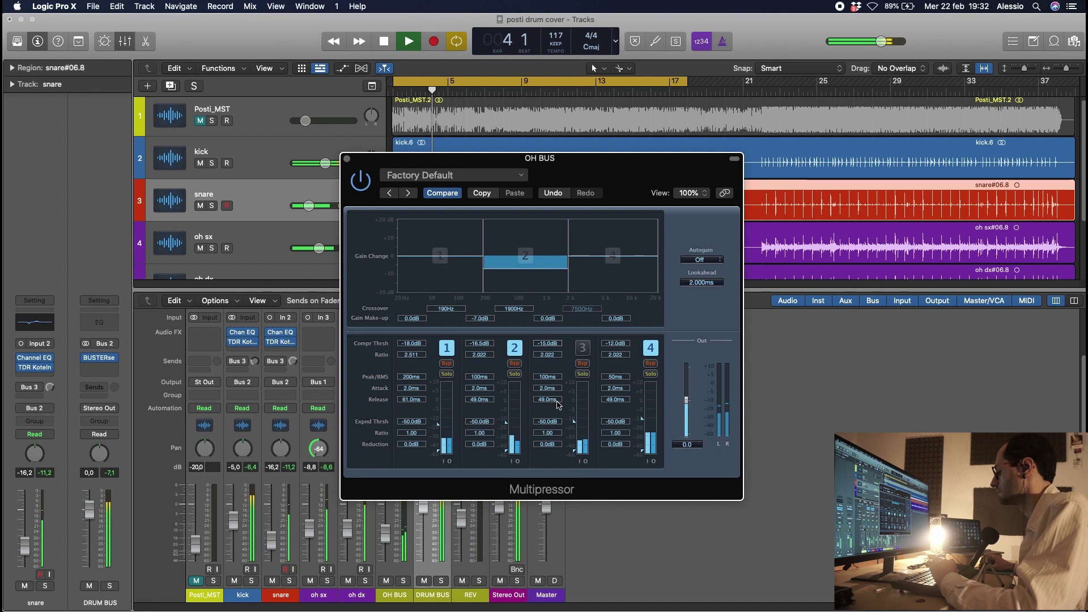
drag(506, 425, 509, 445)
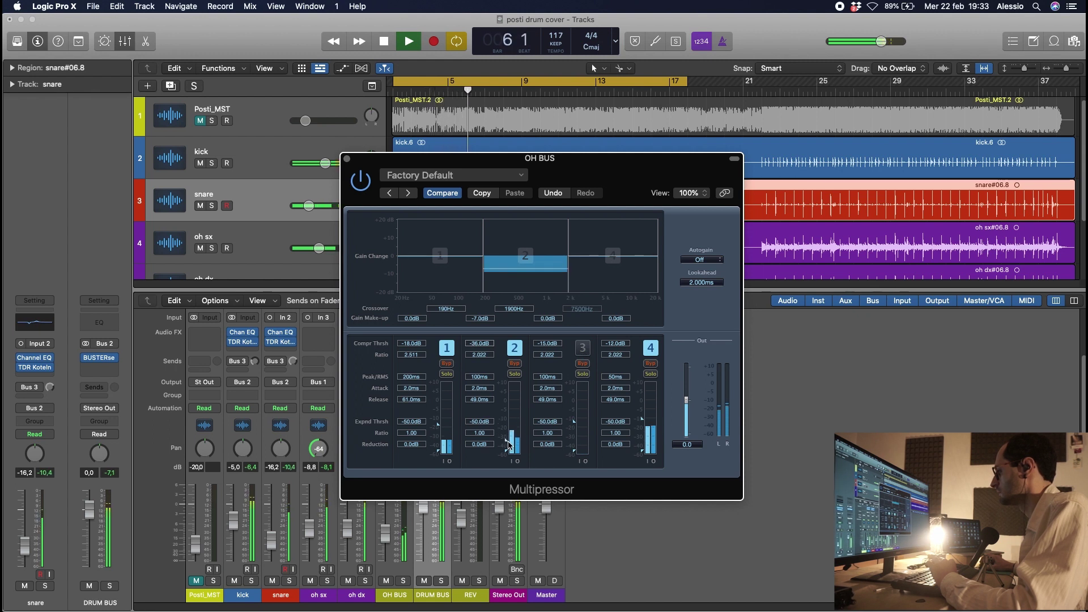
Widen band 2 to a 2300 Hz crossover with -13.0 dB make-up and a -36.0 dB threshold, and close the Multipressor.
drag(568, 253, 579, 252)
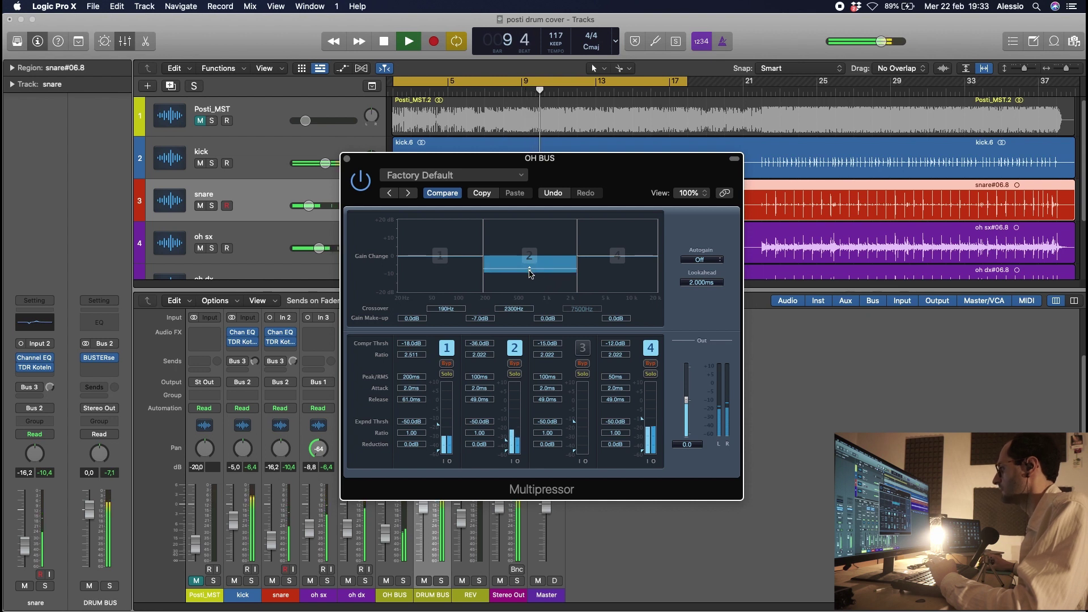
drag(531, 273, 531, 281)
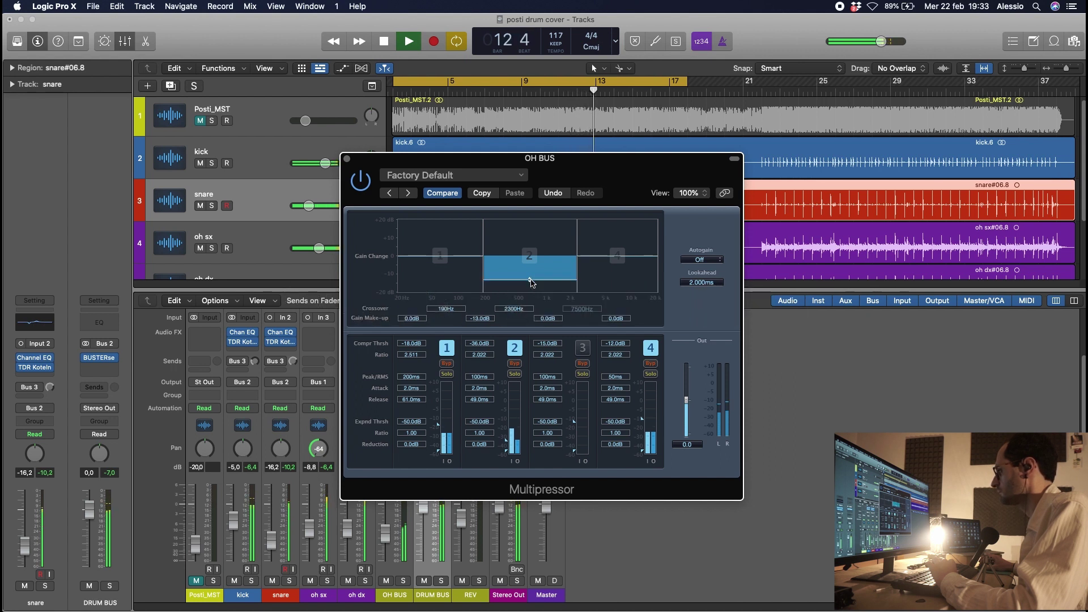
drag(515, 429, 509, 437)
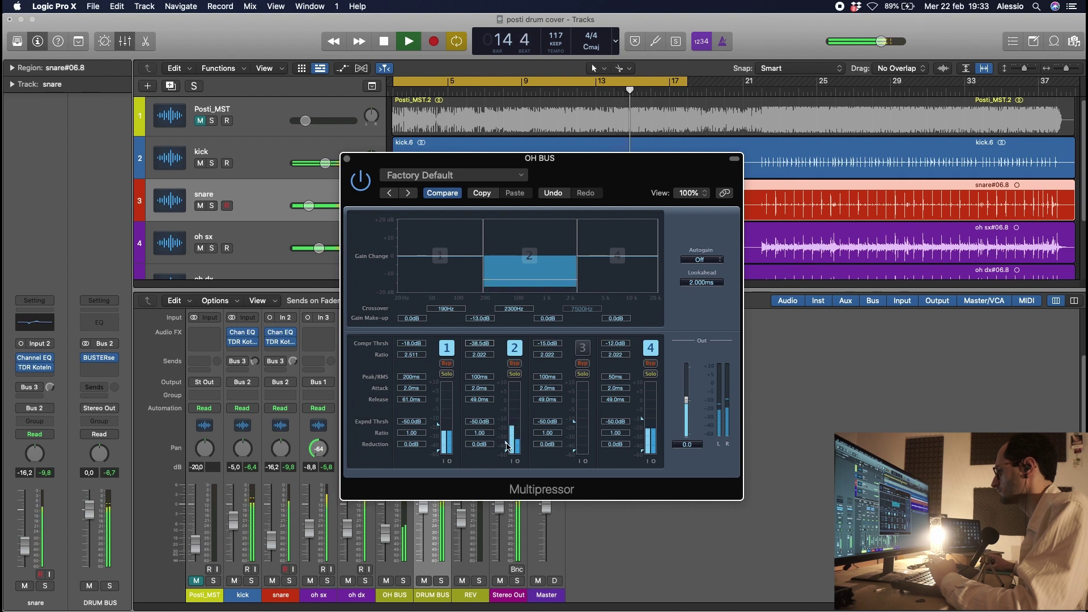
drag(506, 443, 507, 440)
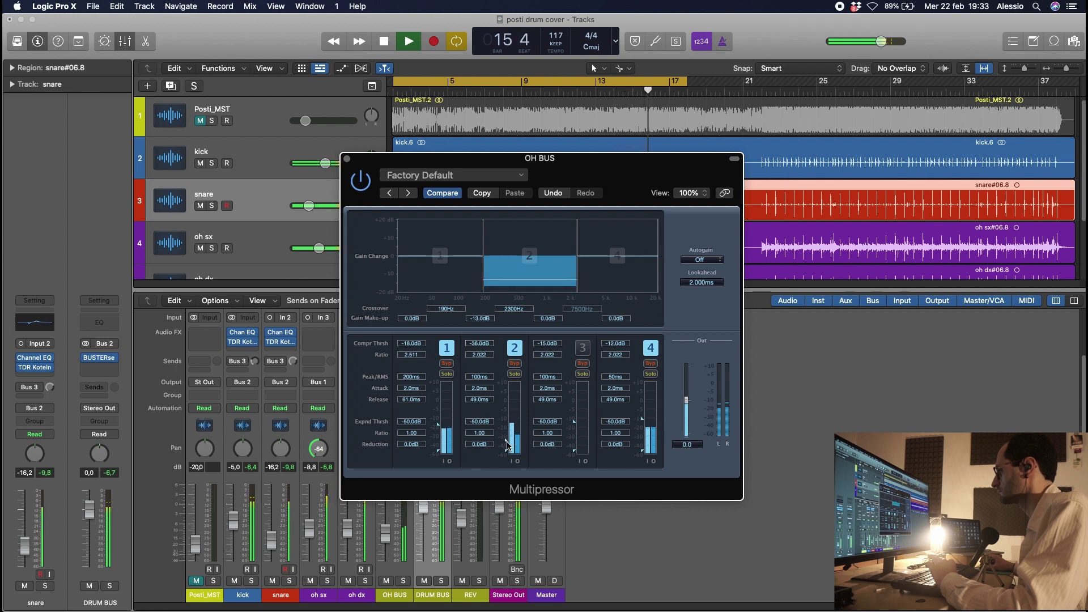
click(348, 159)
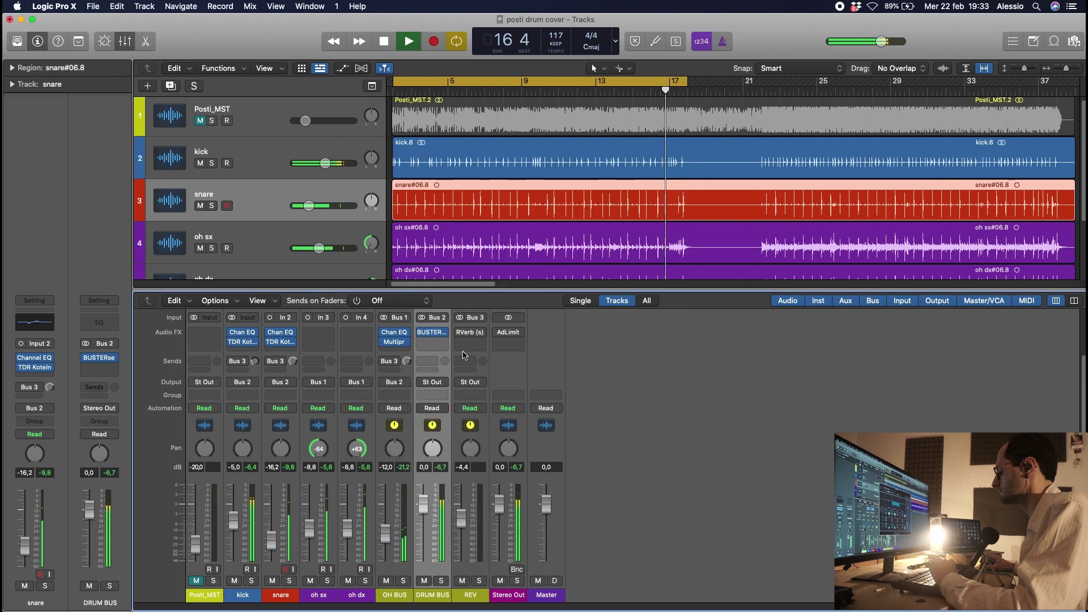
Reopen the DRUM BUS BUSTERse compressor and set its threshold to 6.2 dB during playback.
click(433, 336)
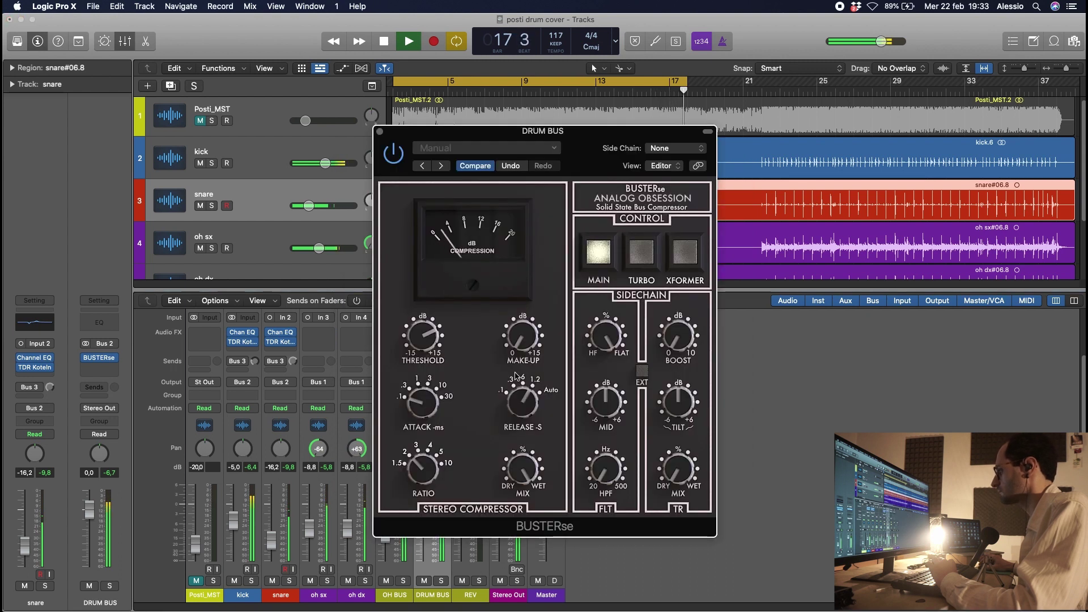
drag(599, 149, 600, 164)
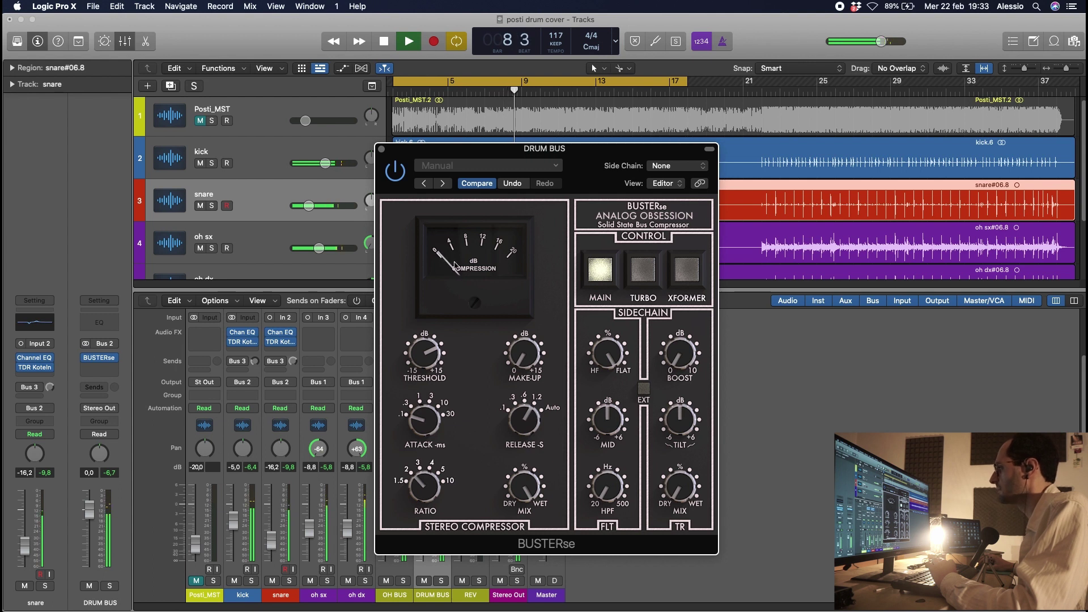
drag(429, 359, 429, 363)
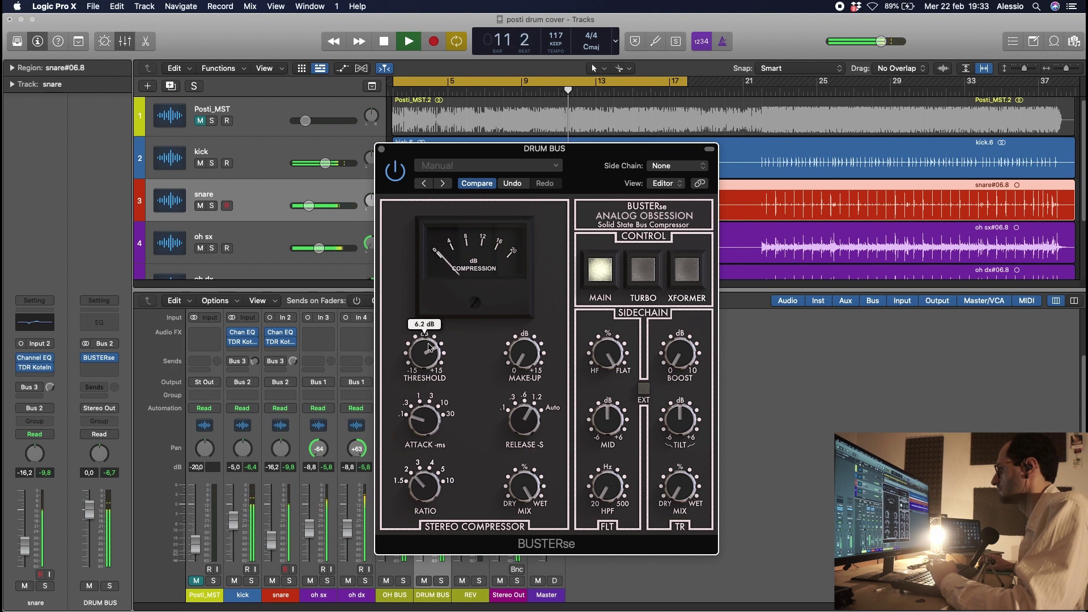
Close the DRUM BUS compressor, stop playback and select the REV channel.
click(382, 149)
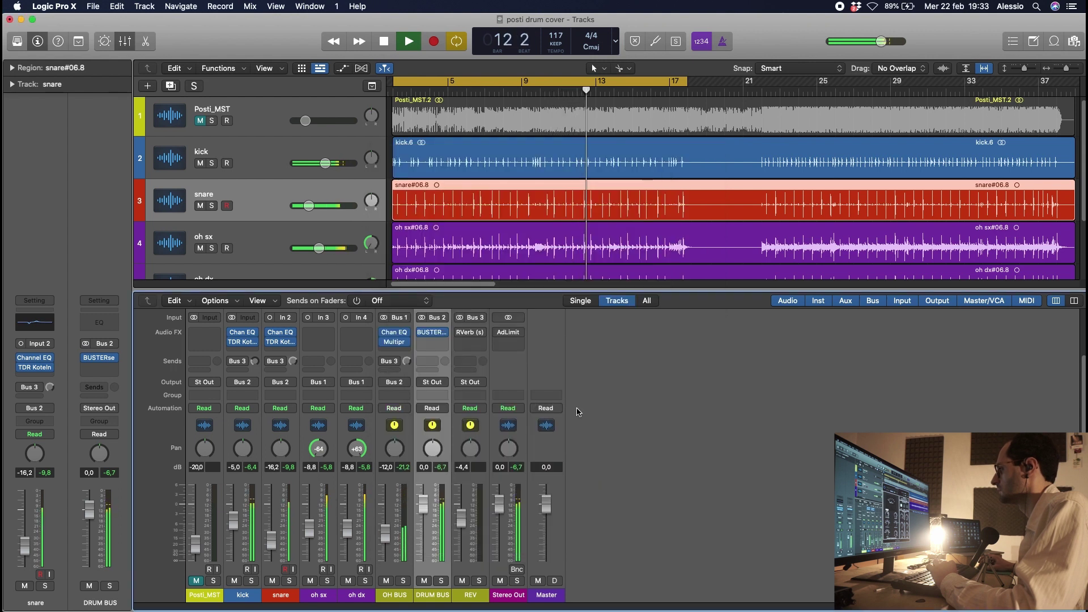
key(space)
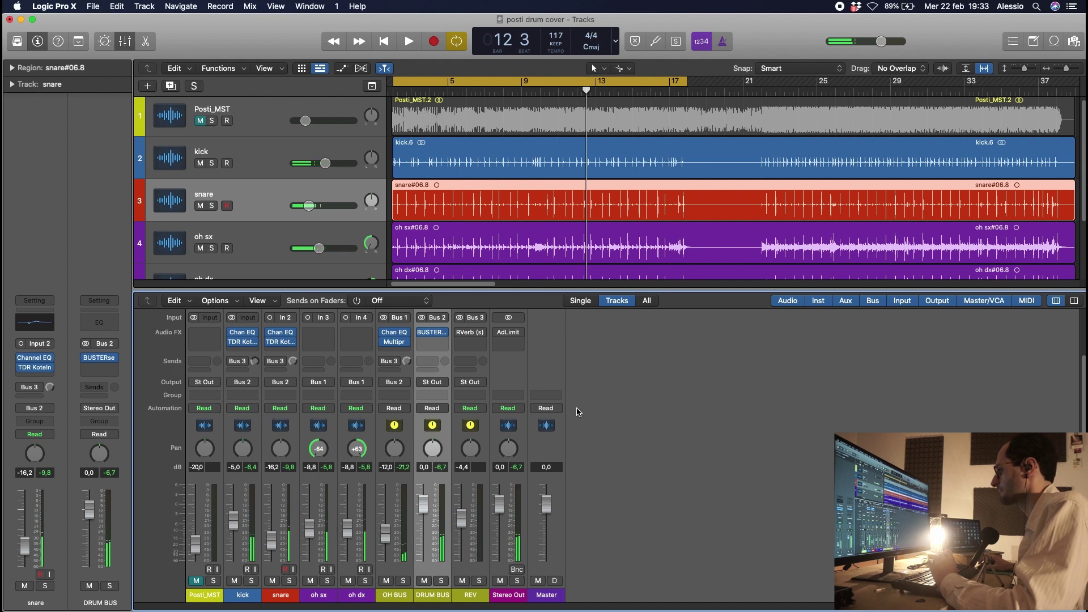
click(486, 393)
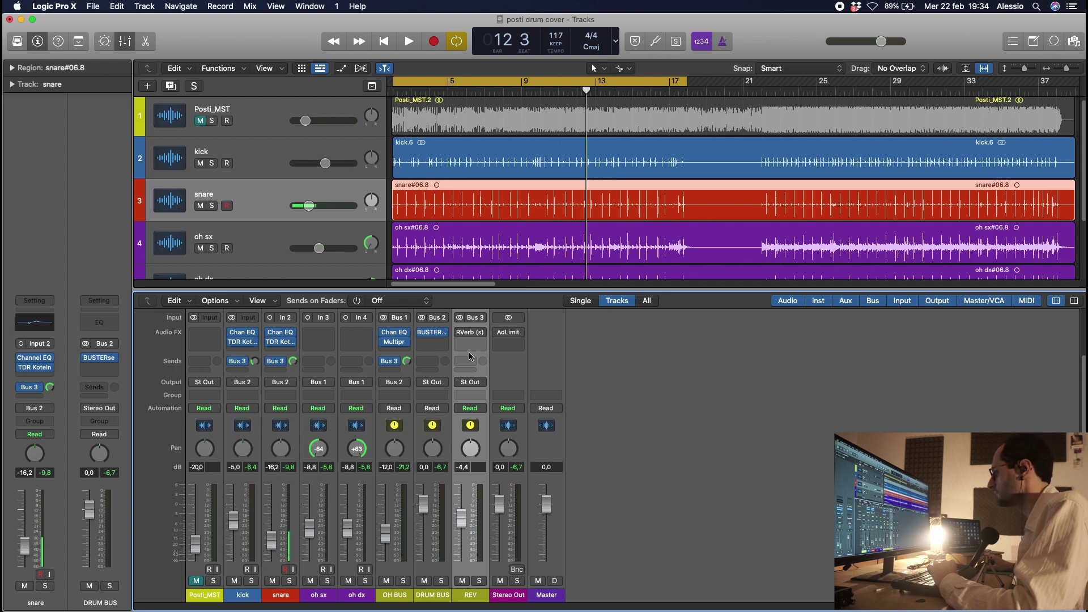
Switch on the REV bus's RVerb during playback, lower its Reverb level to -6.3 dB, and close the plug-in.
click(471, 334)
drag(555, 166, 555, 181)
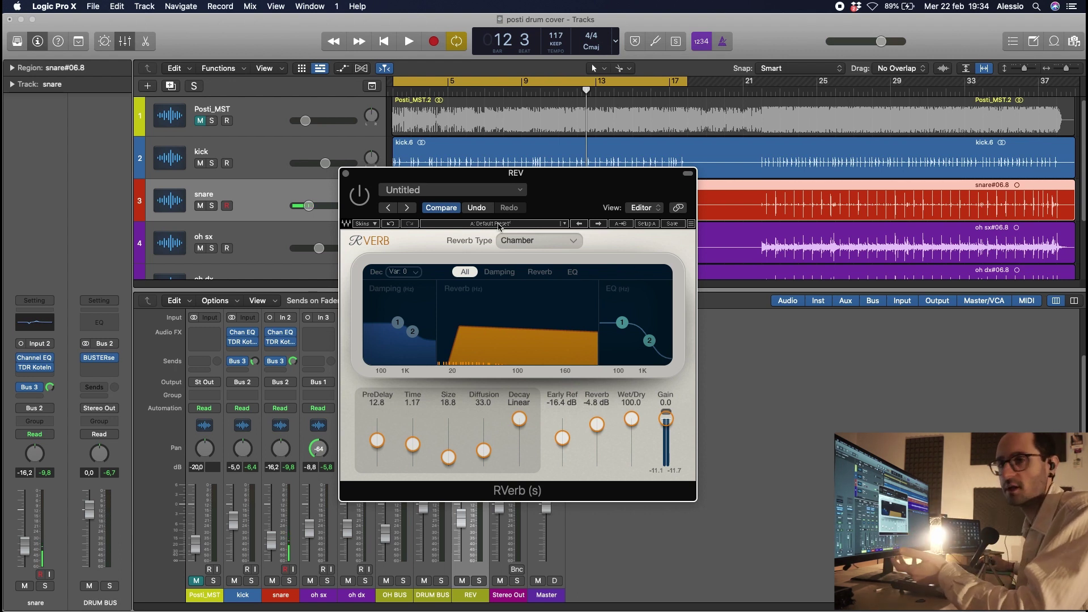
mouse_move(462, 176)
mouse_down()
mouse_move(694, 274)
mouse_move(448, 165)
mouse_move(471, 188)
mouse_up()
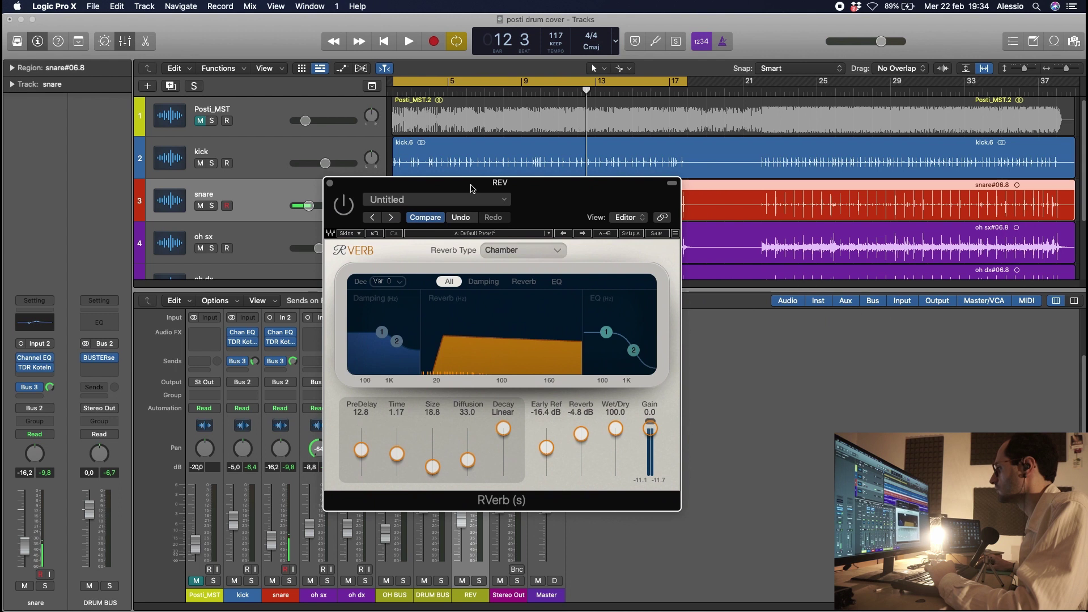
key(space)
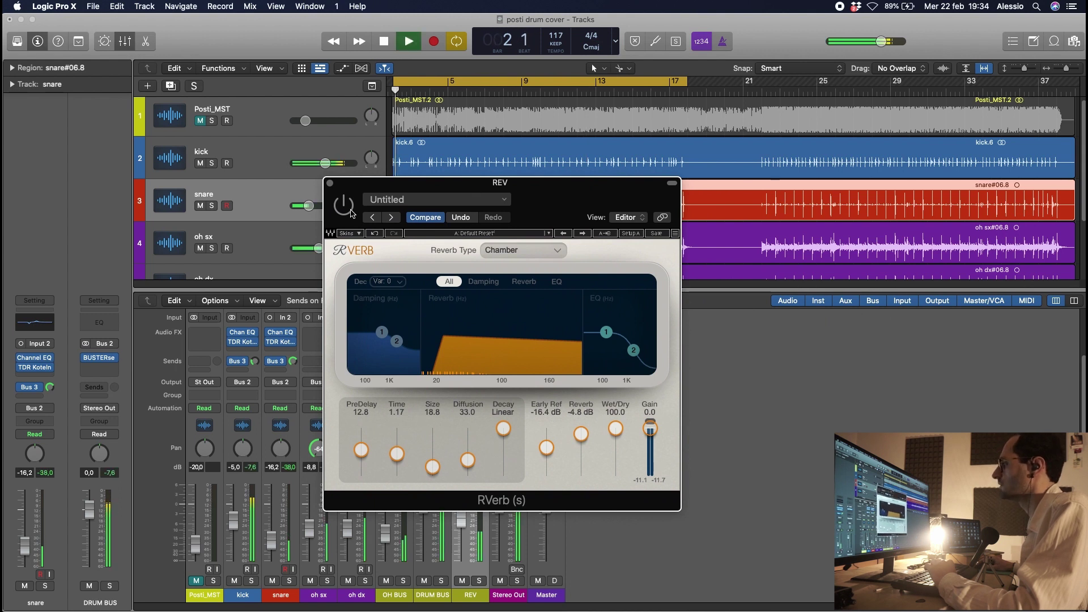
click(349, 211)
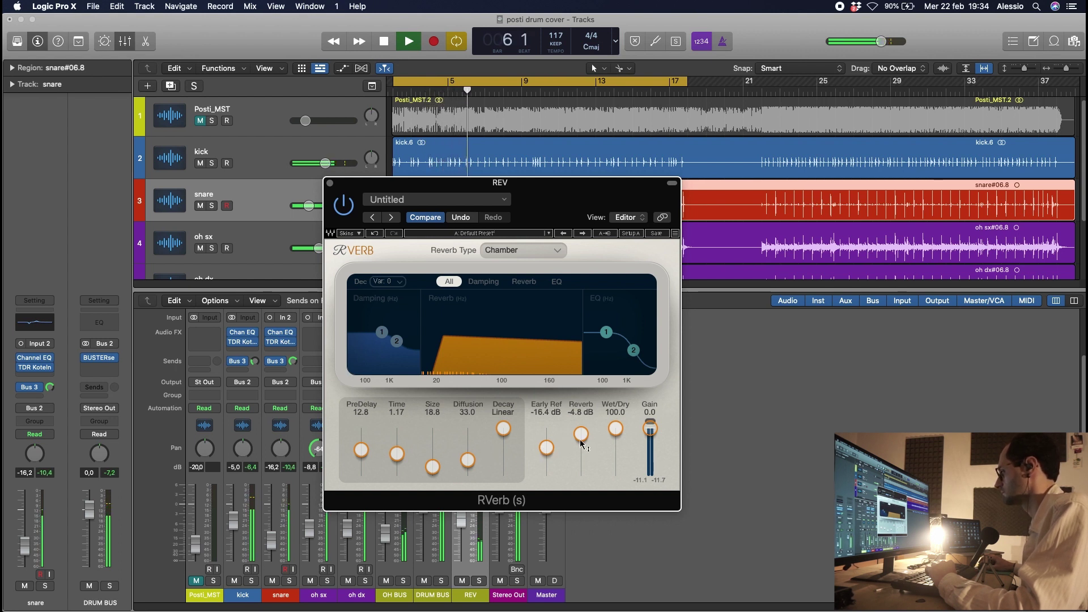
drag(581, 433, 581, 438)
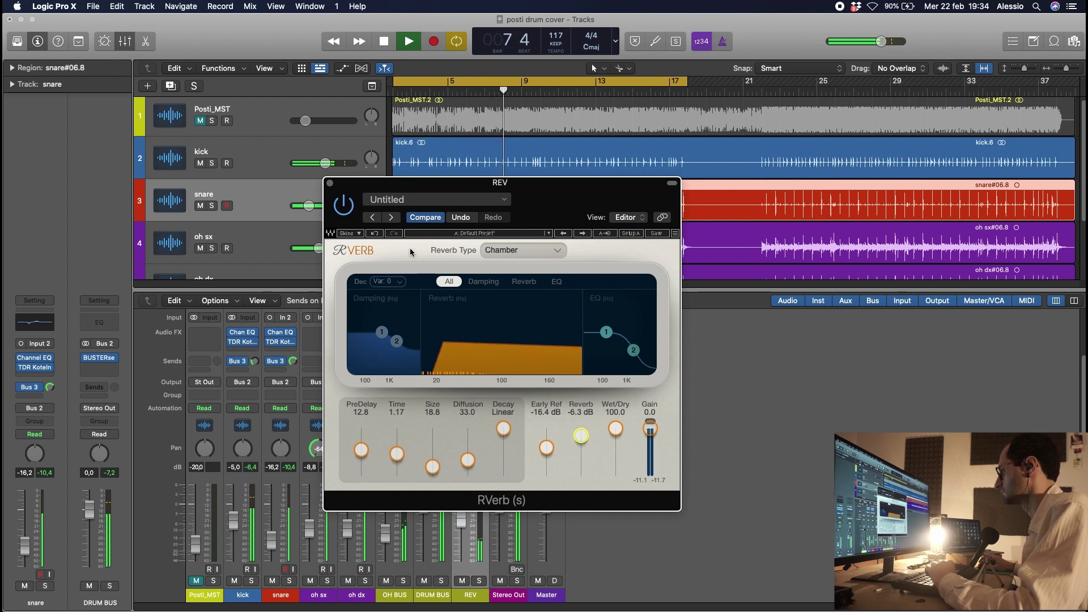
key(space)
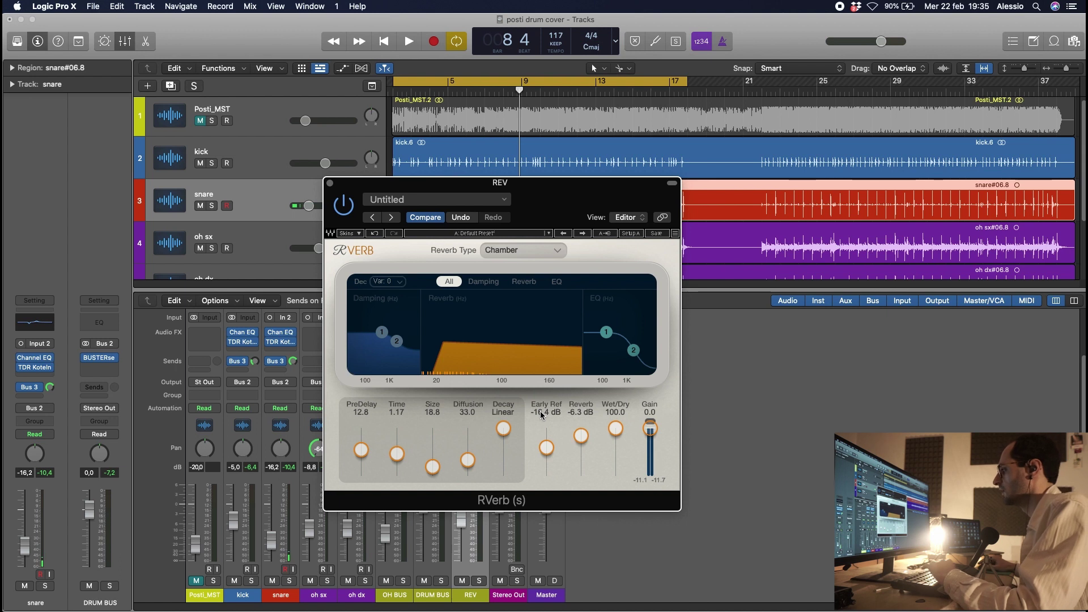
click(331, 185)
Pull the REV fader fully down and bring it back up to -6.6 dB while listening to the drums.
drag(462, 524, 470, 597)
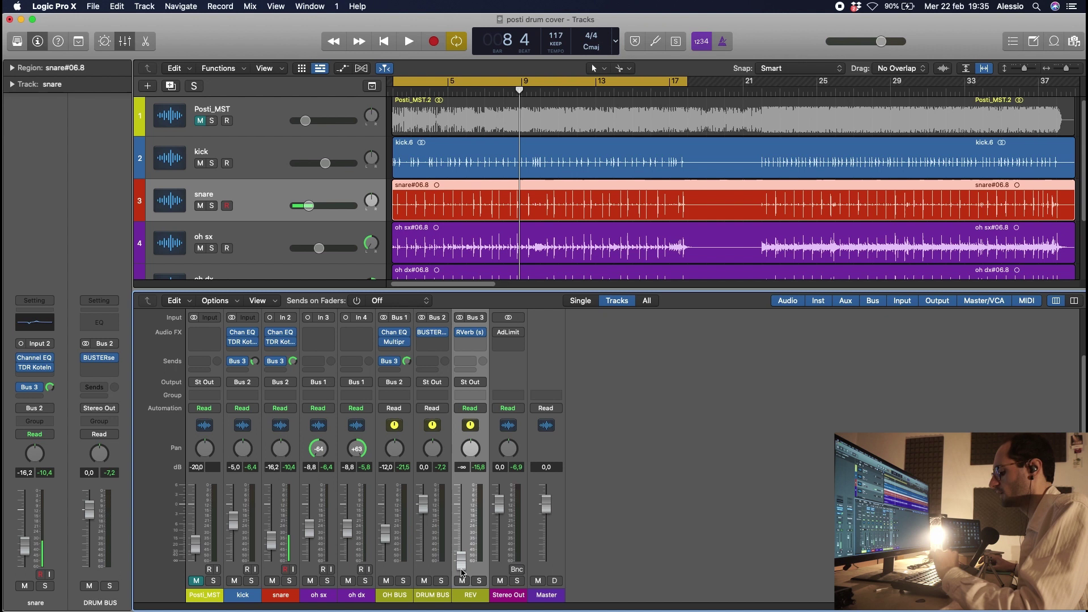
key(space)
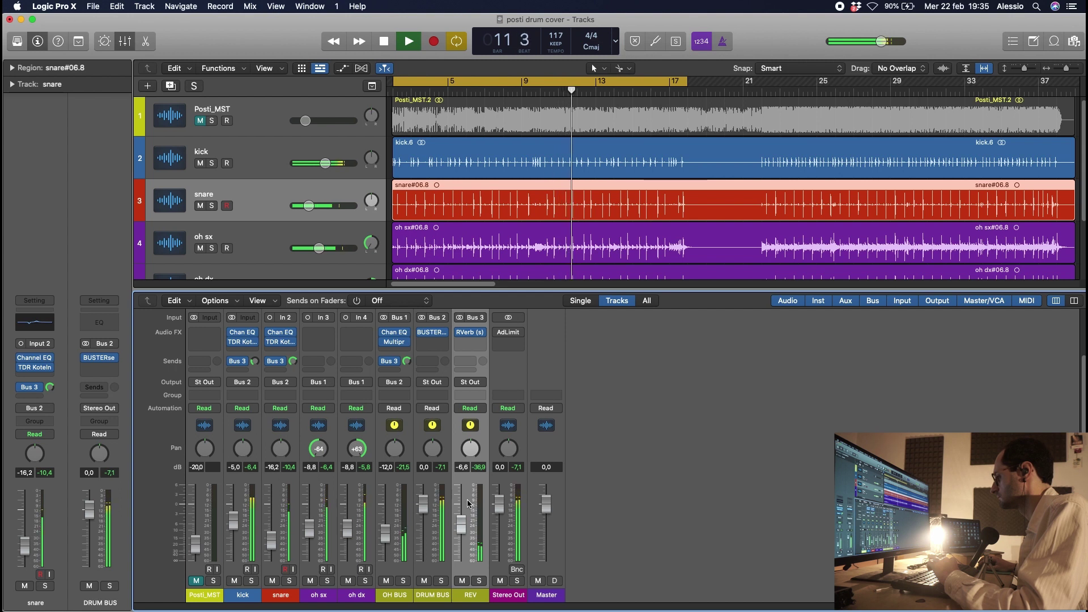
key(space)
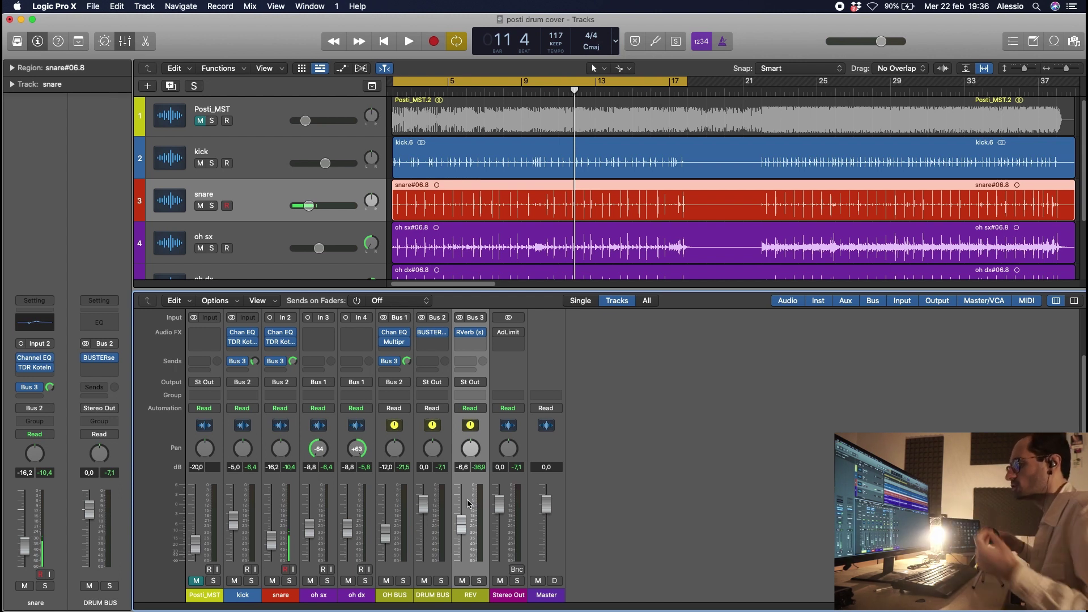
Open the Stereo Out Adaptive Limiter and set its Out Ceiling to -0.1 dB and Gain to 8.9 dB during playback.
scroll(533, 449, up, 3)
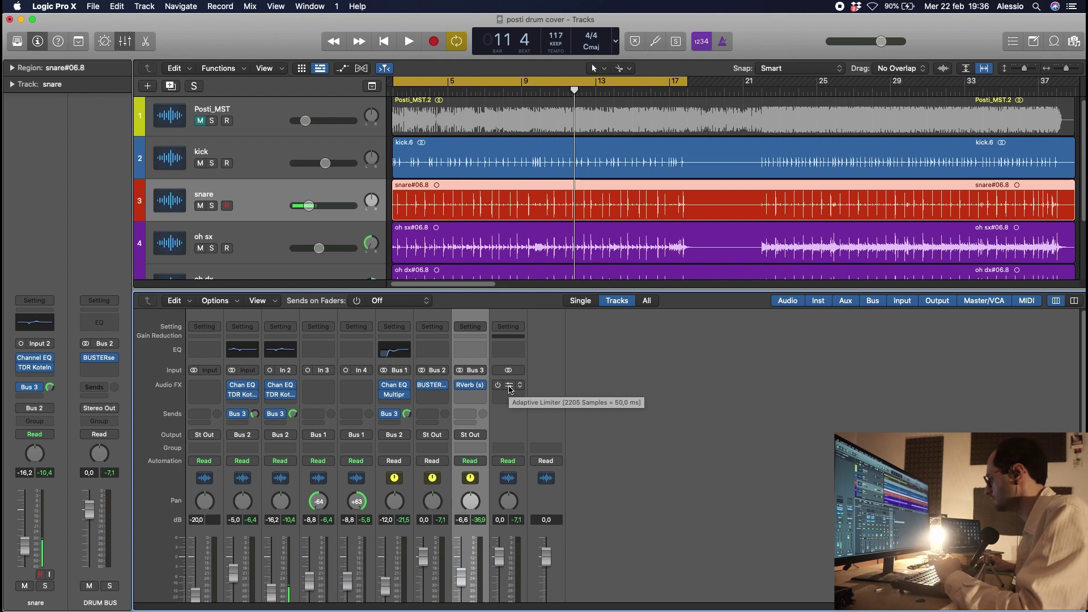
click(510, 390)
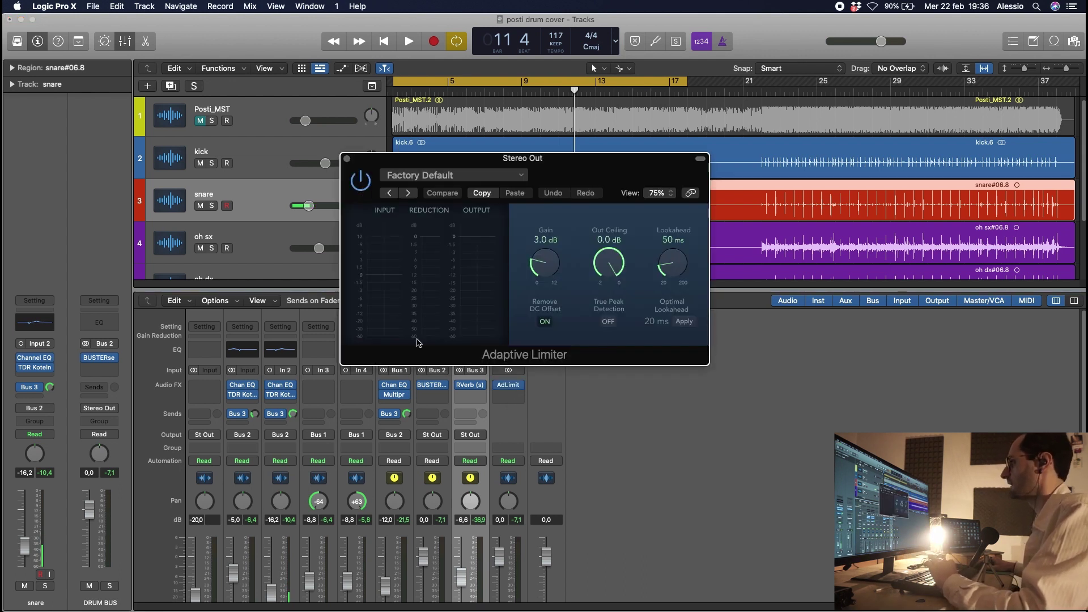
key(space)
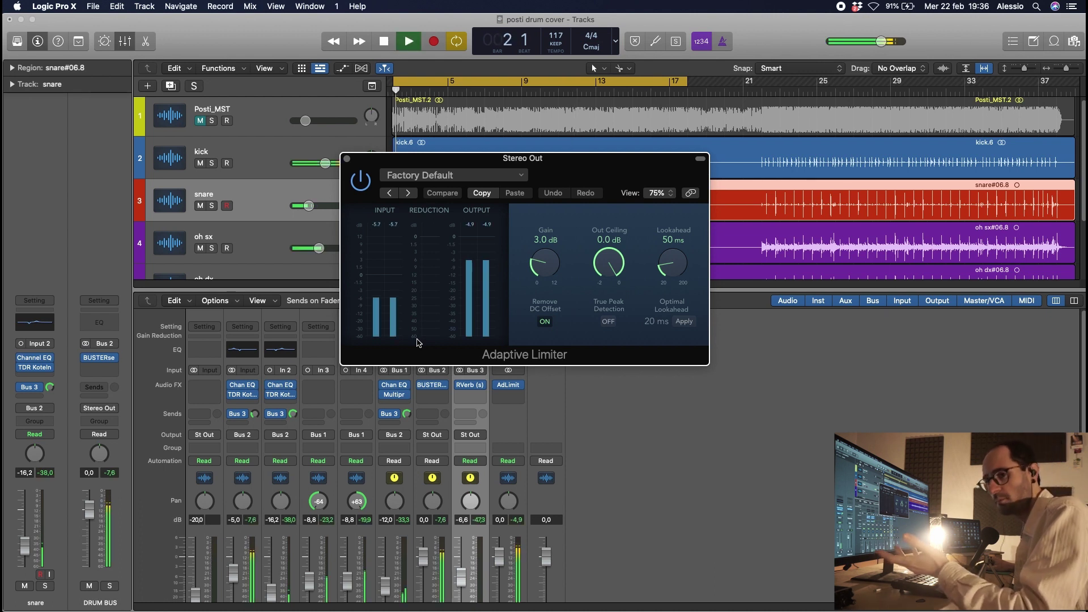
drag(610, 264, 611, 267)
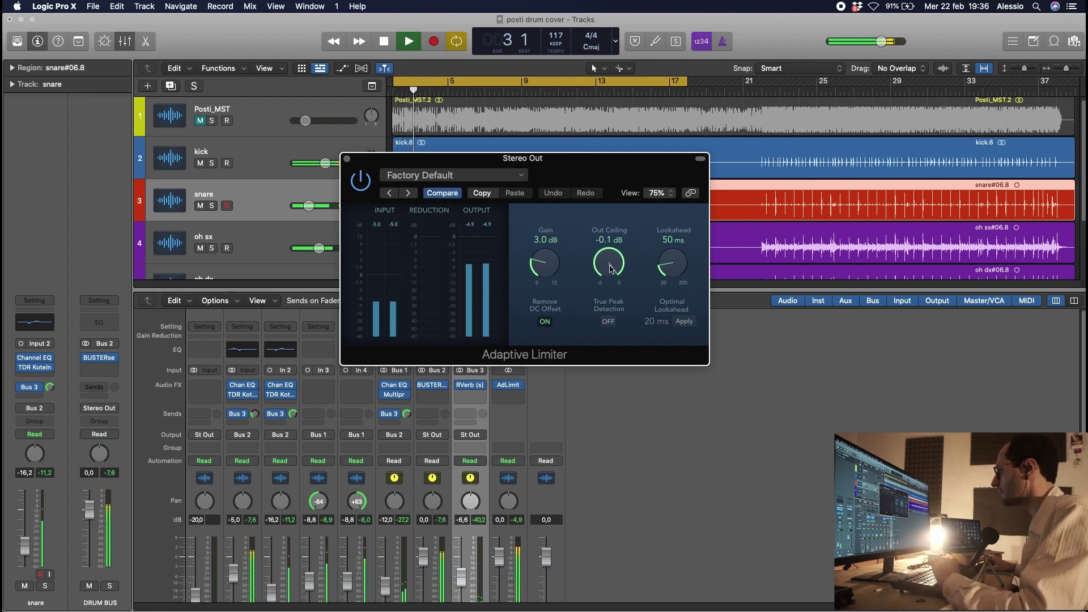
drag(545, 274, 591, 269)
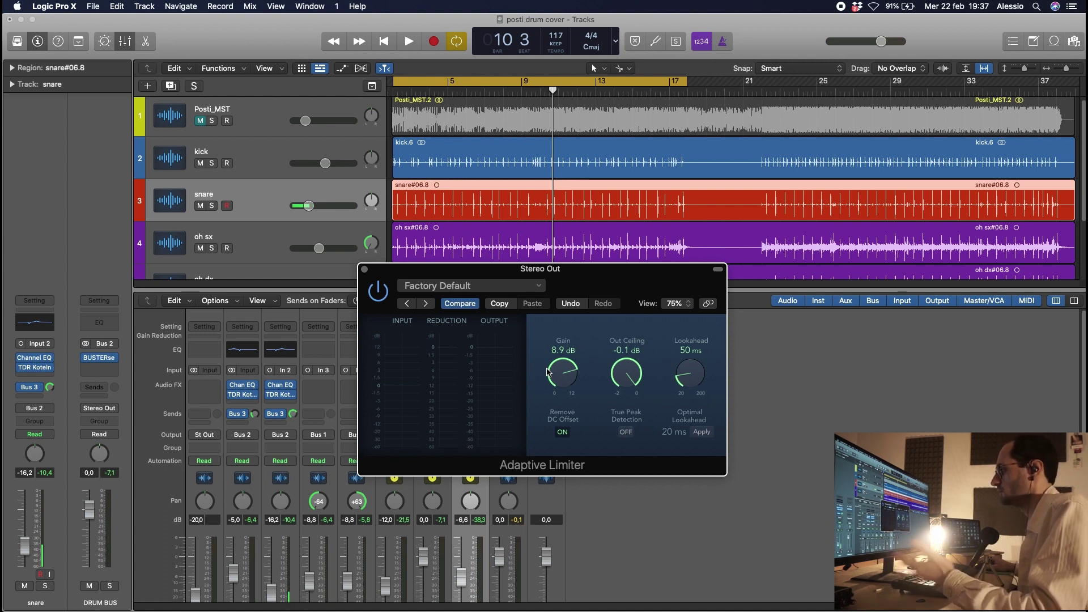
Fine-tune the Adaptive Limiter's Gain to 9.1 dB during playback and close the plug-in.
key(space)
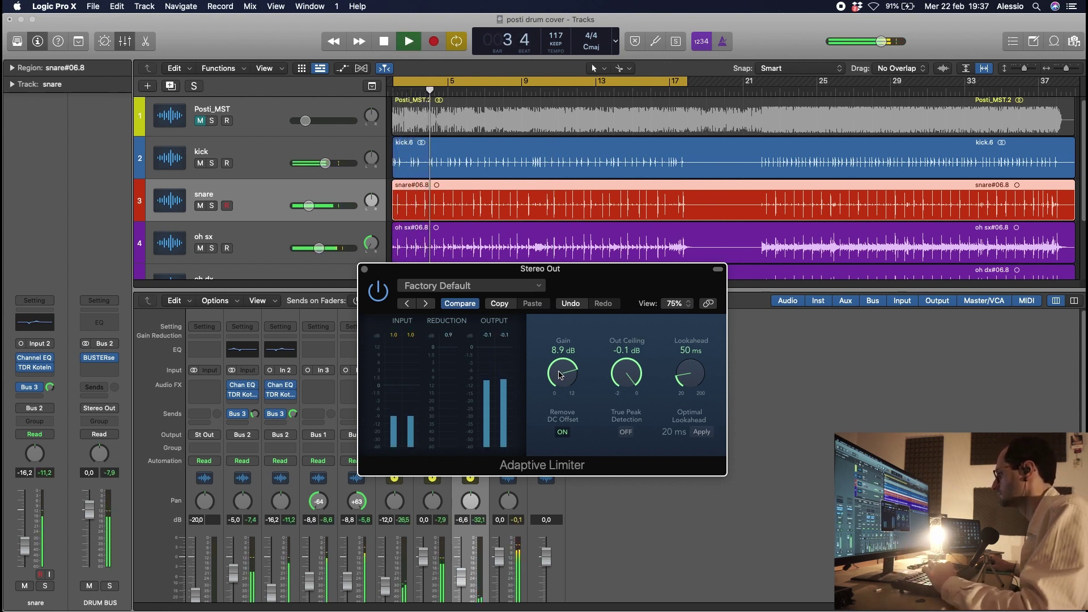
drag(560, 375, 561, 373)
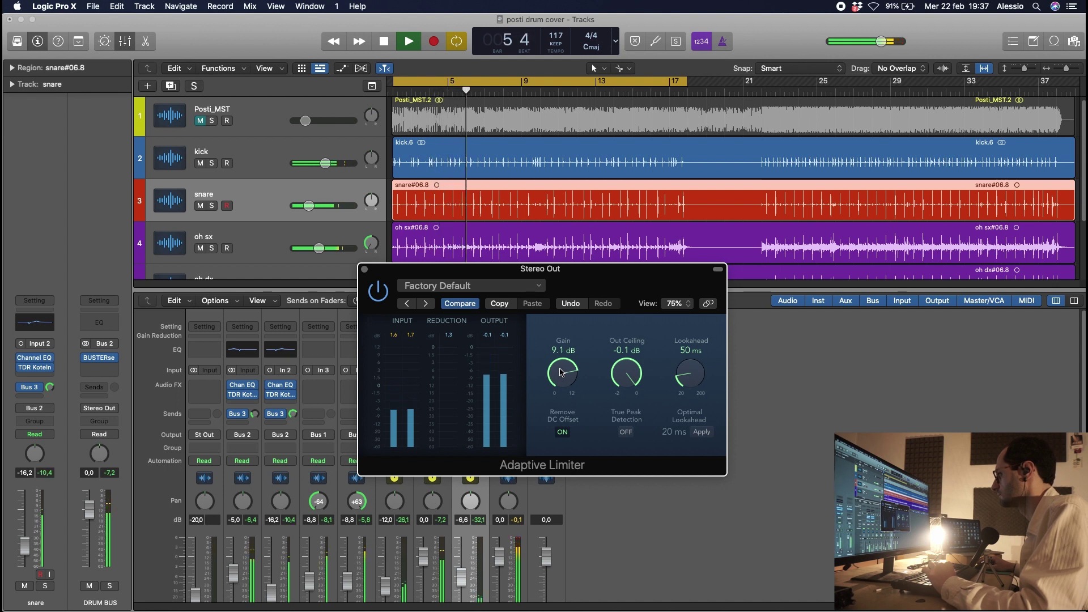
click(365, 270)
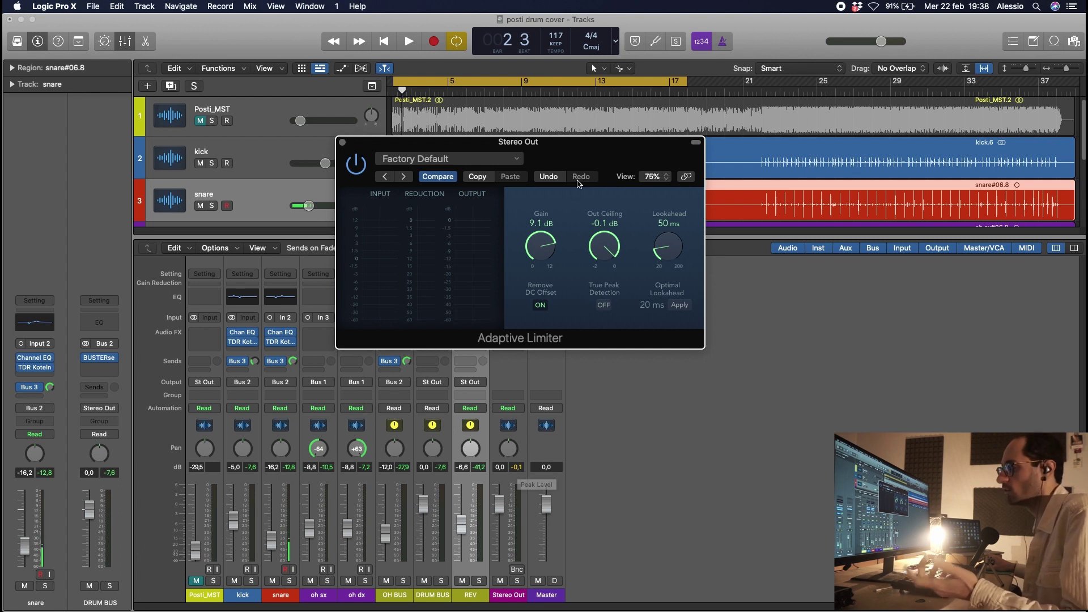
Play the drums with the Stereo Out Adaptive Limiter bypassed, and switch the limiter back on.
drag(576, 162, 579, 201)
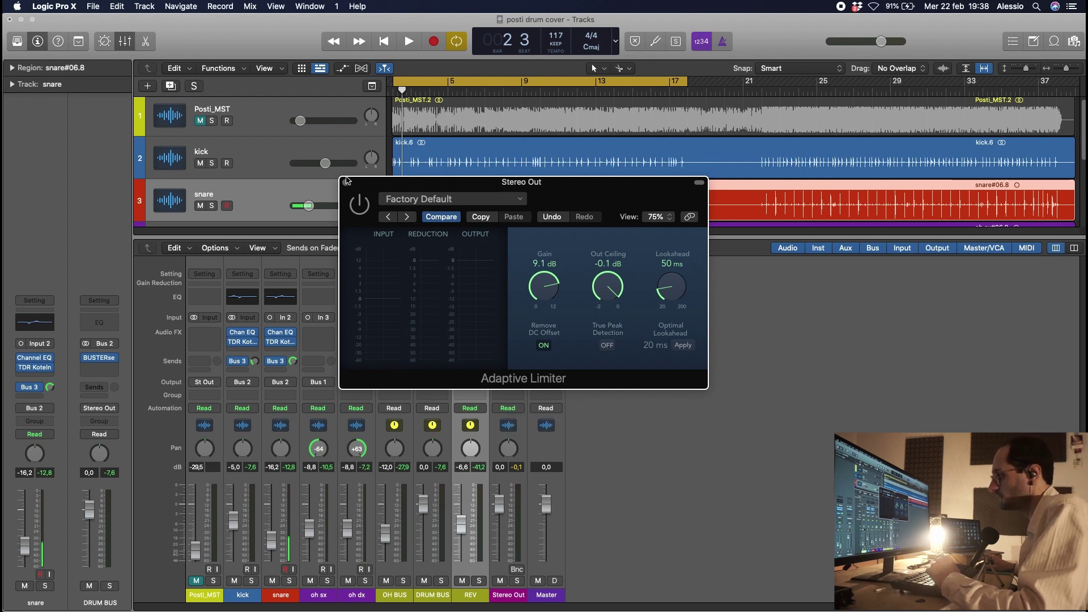
key(space)
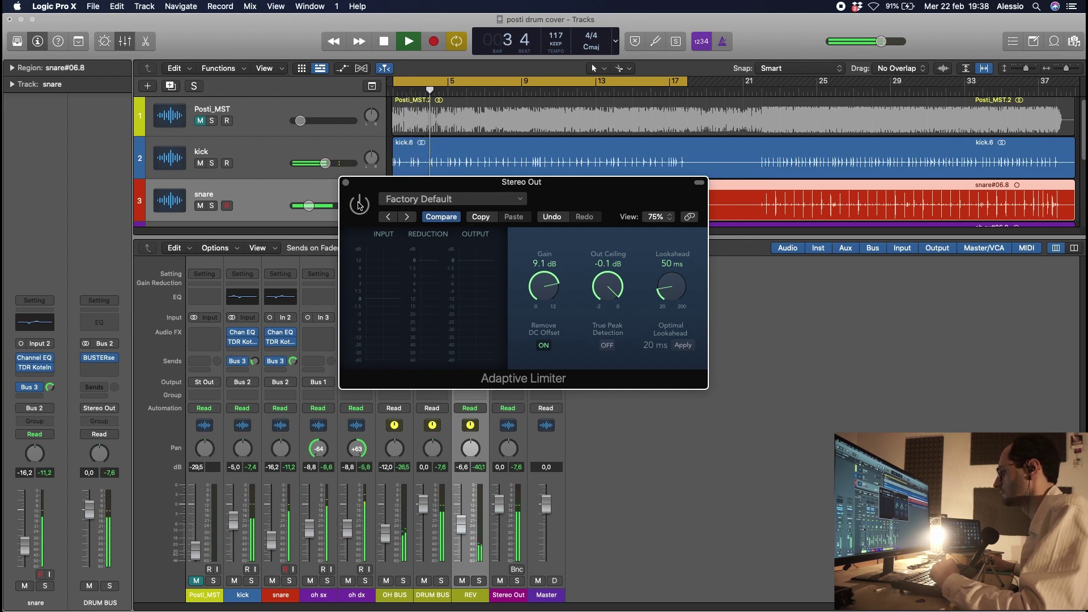
click(359, 204)
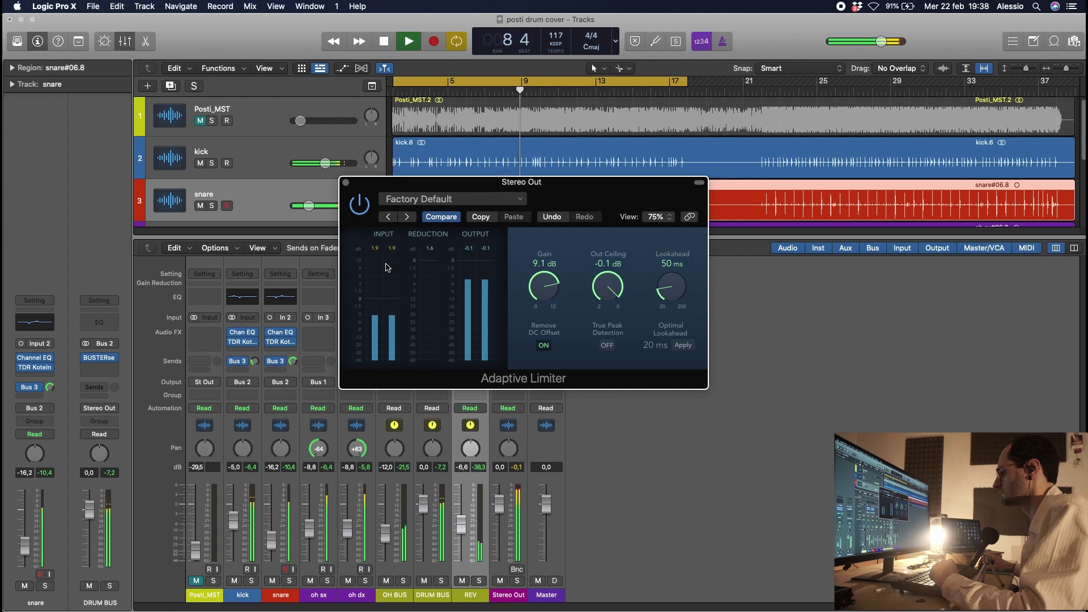
Set the Posti_MST track's level to -28.5 dB, unmute it during playback, and close the Adaptive Limiter.
drag(294, 123, 301, 120)
click(205, 120)
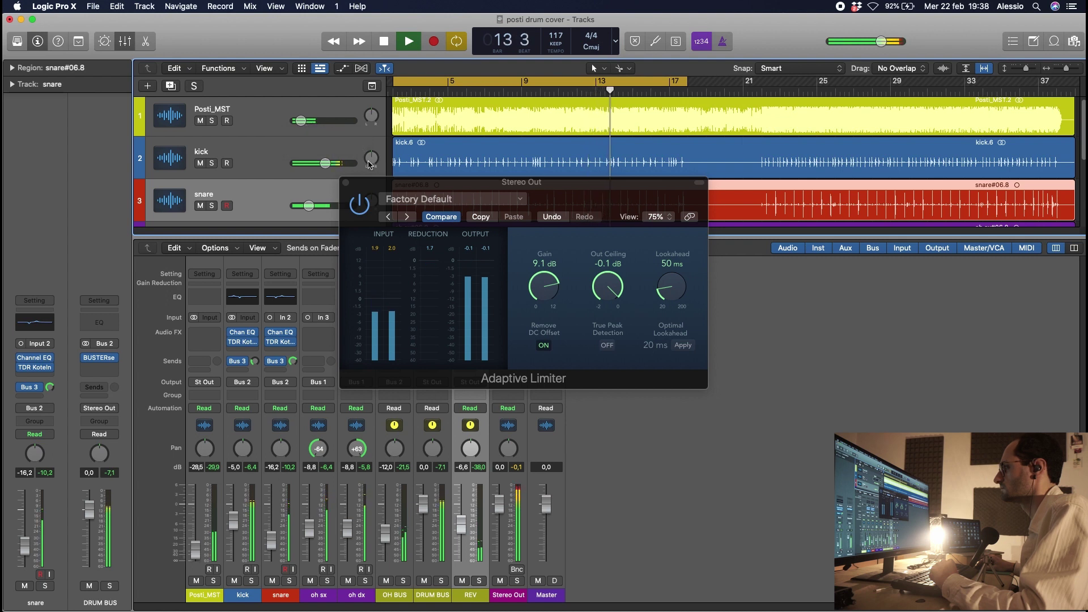
click(346, 183)
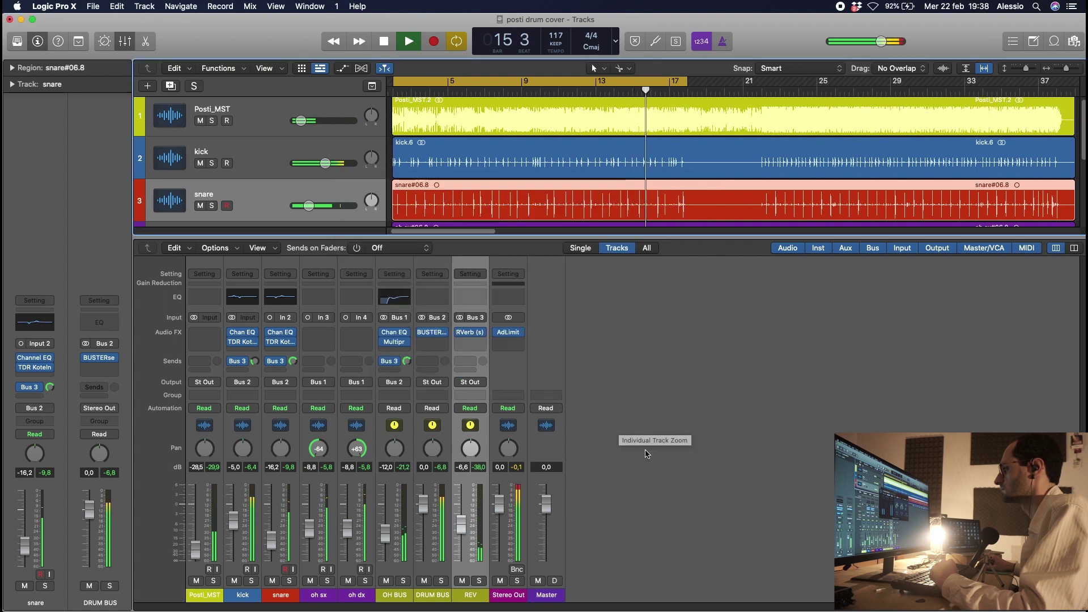